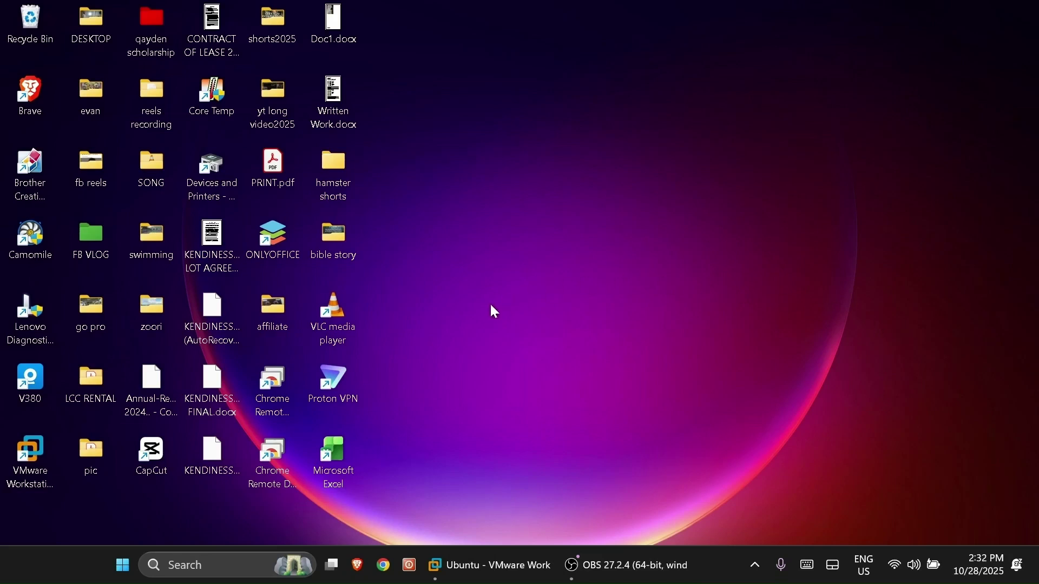
- Create a desktop folder named office2024, then open Google Chrome
right_click(470, 340)
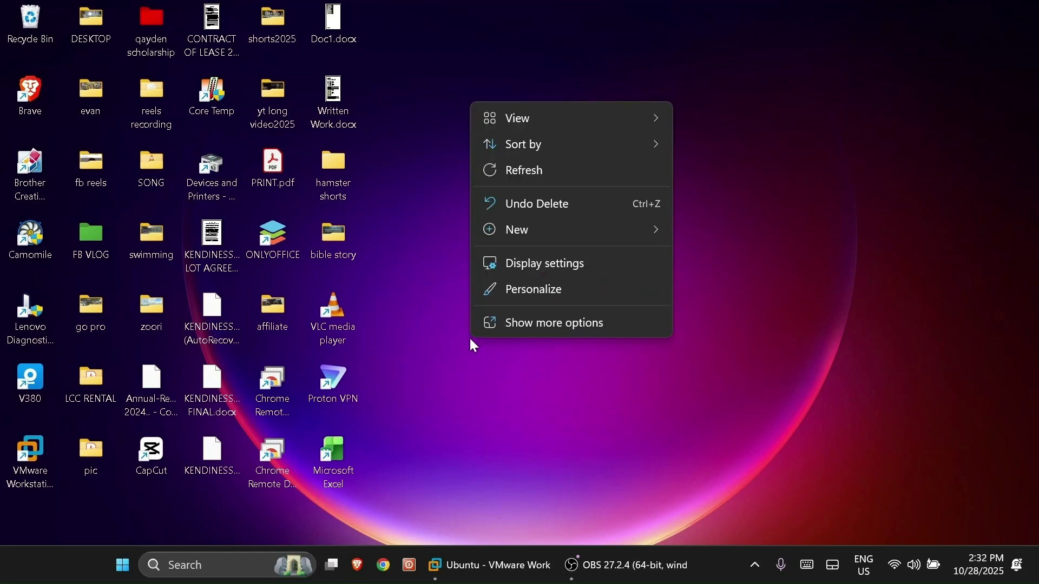
mouse_move(551, 234)
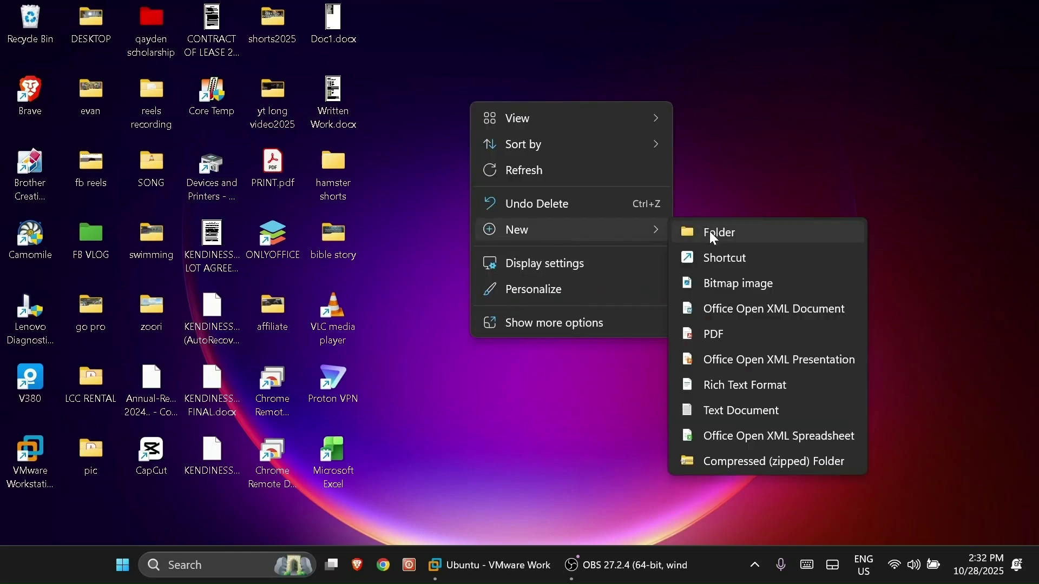
click(710, 232)
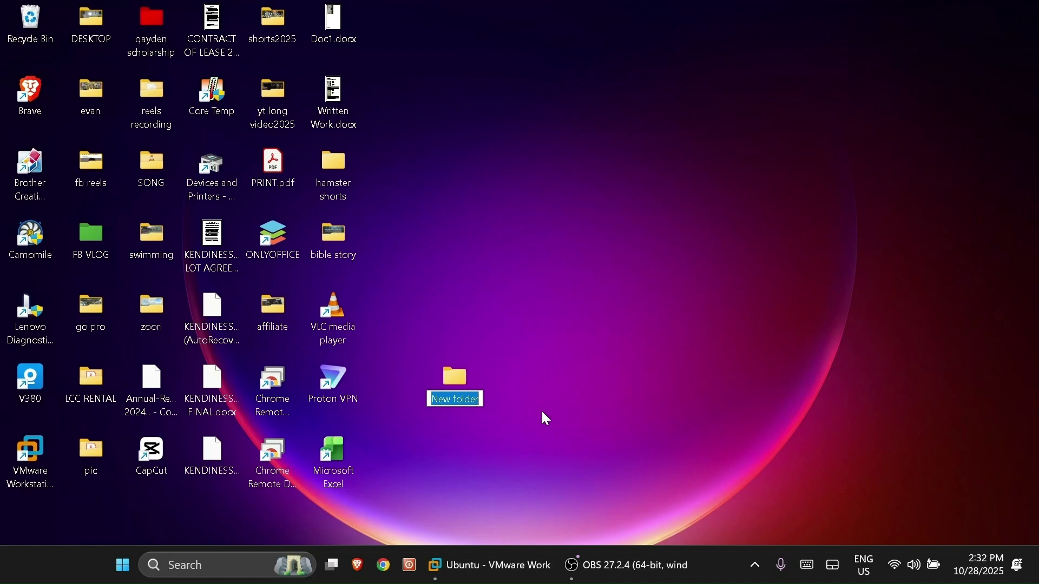
text(of)
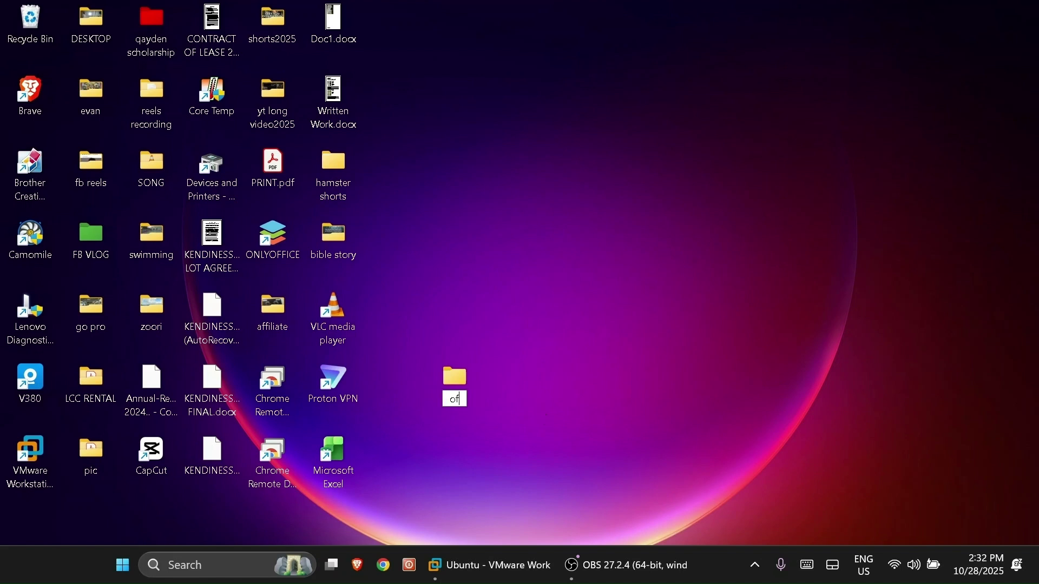
text(fice2024)
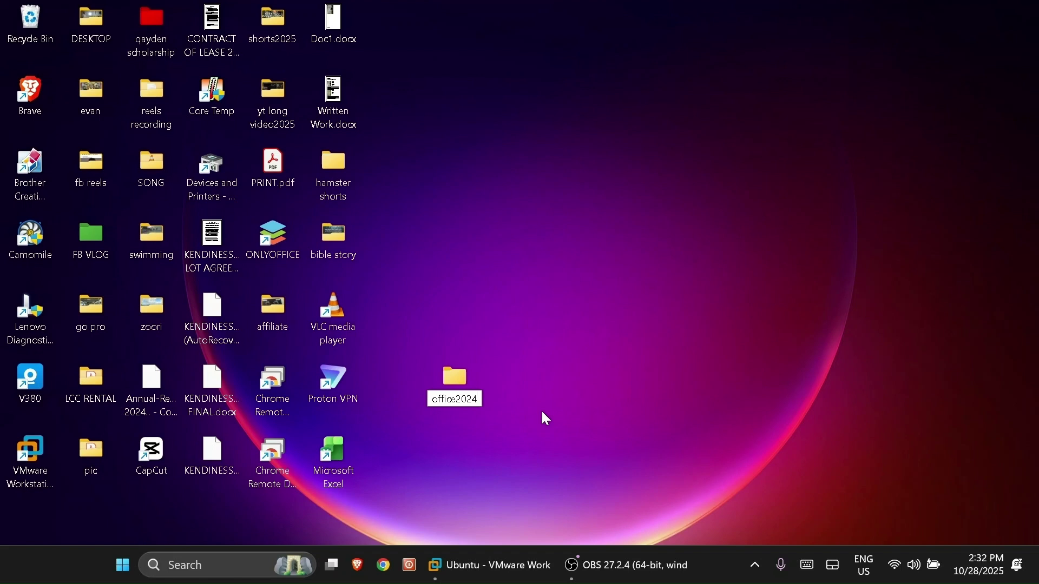
key(Return)
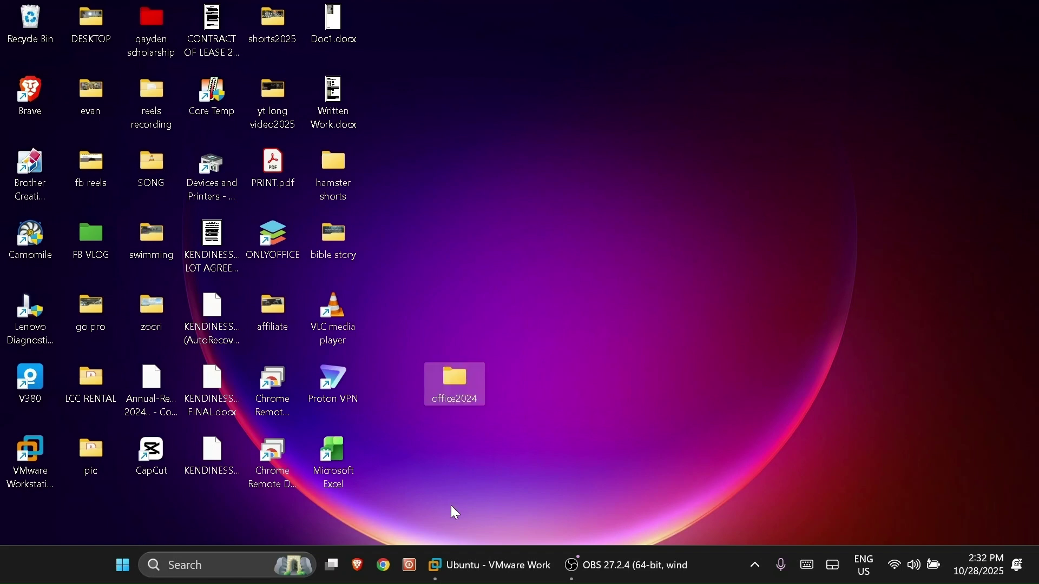
click(381, 572)
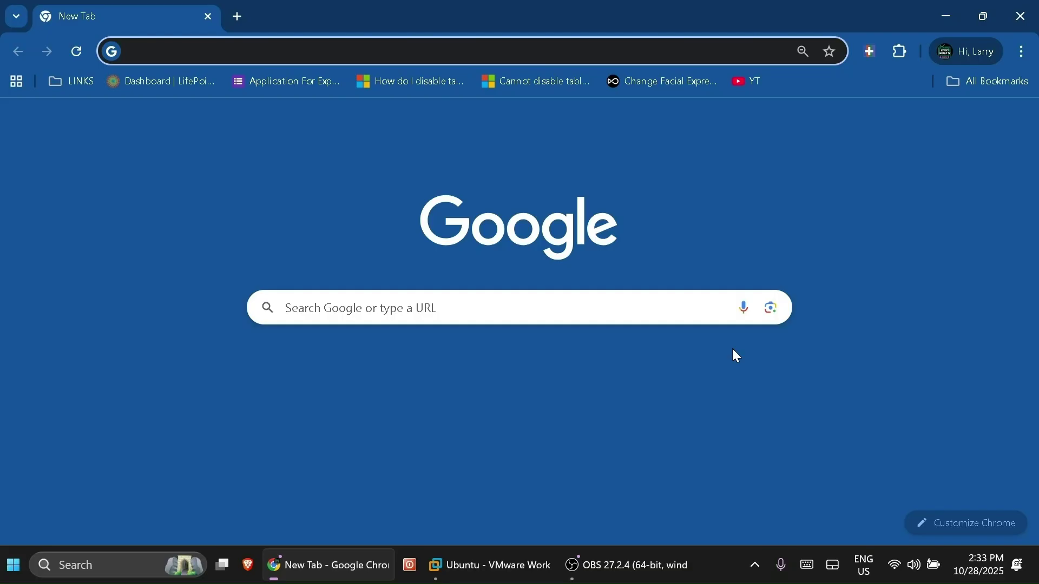
- Search for 'office deployment tool', download it from Microsoft, and show the file in Downloads
click(565, 311)
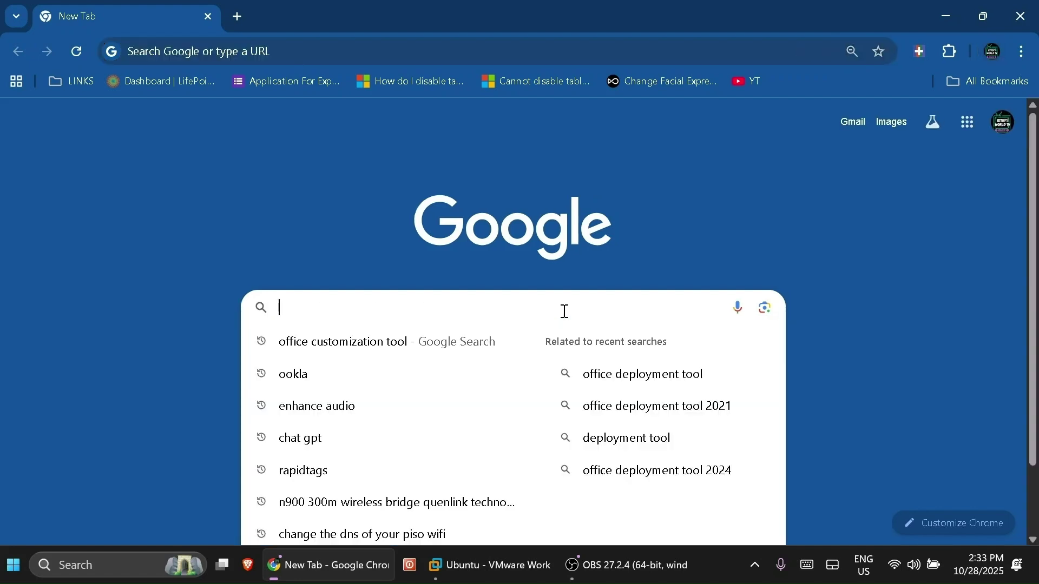
text(office deplo)
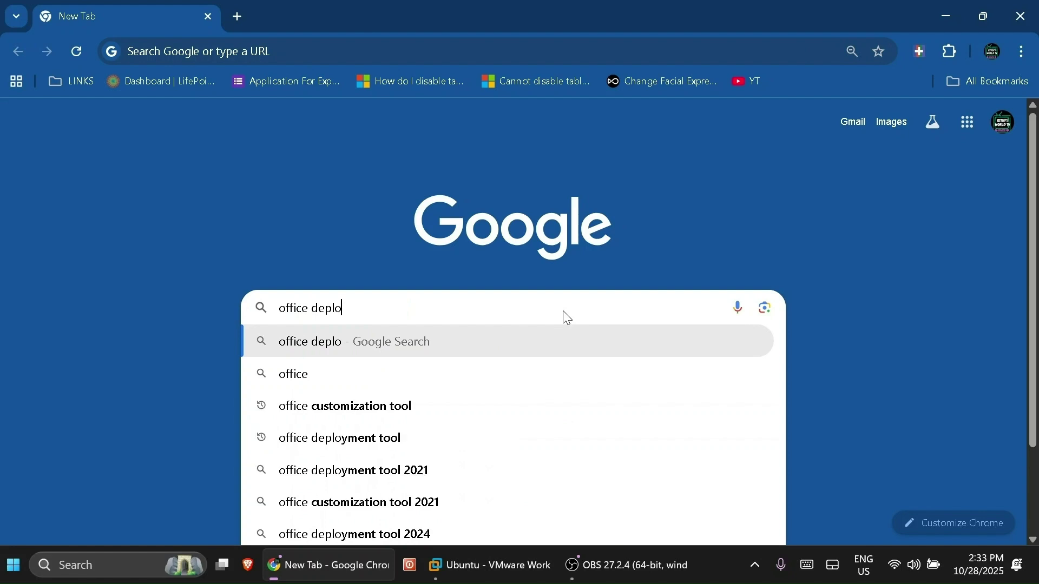
click(459, 440)
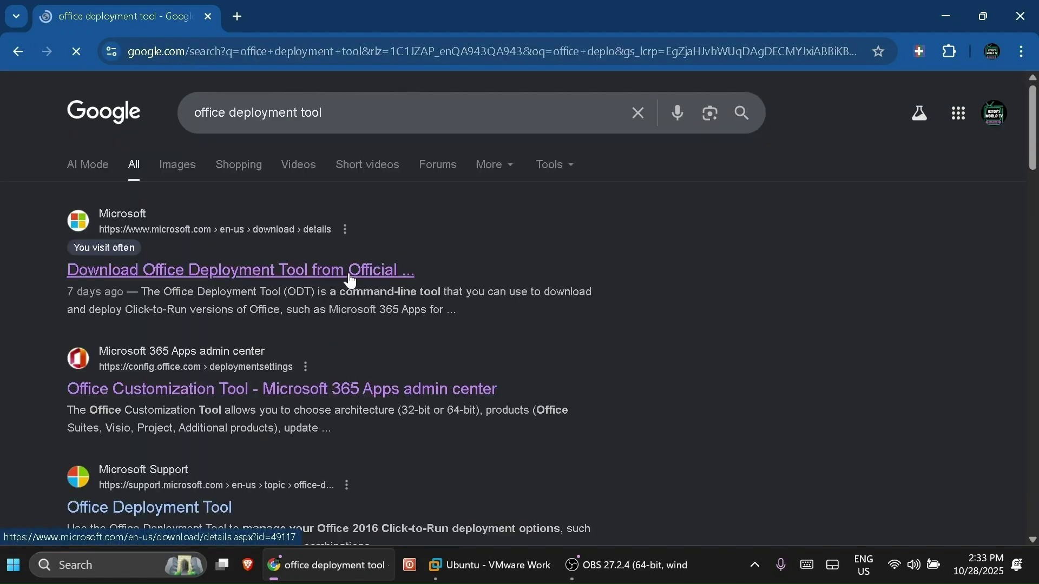
click(349, 276)
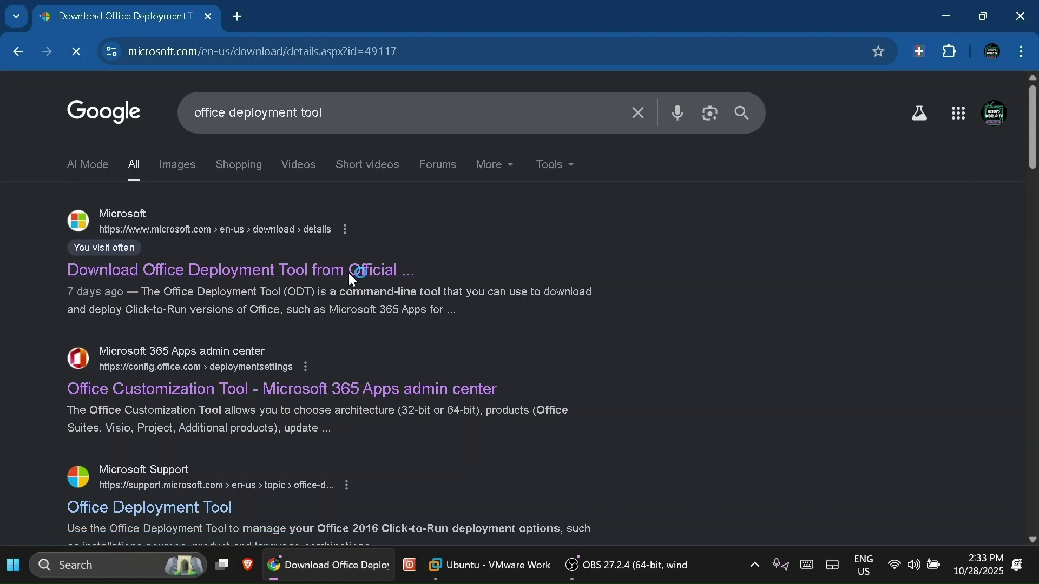
scroll(603, 348, down, 3)
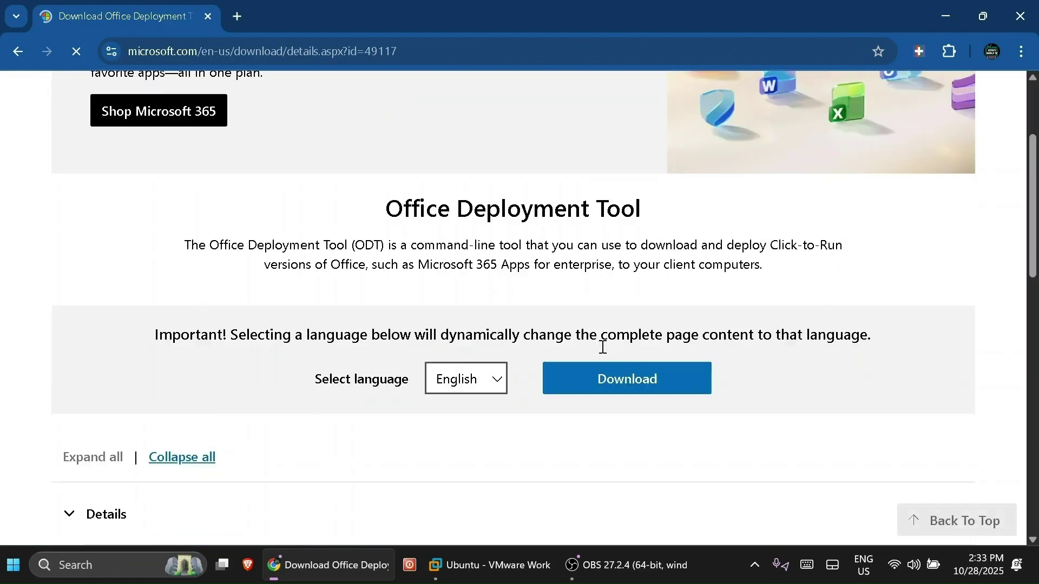
click(639, 388)
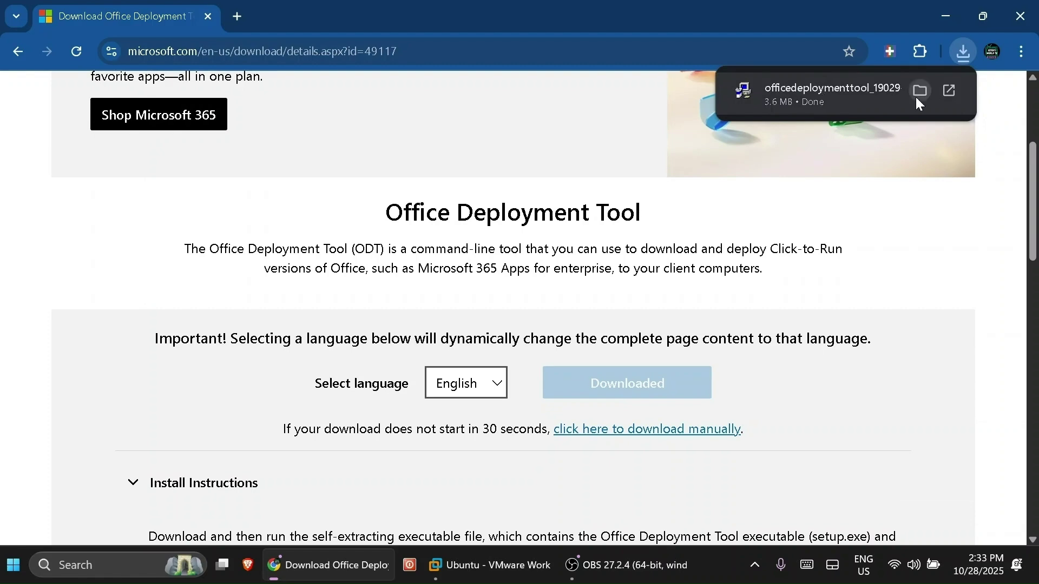
click(920, 90)
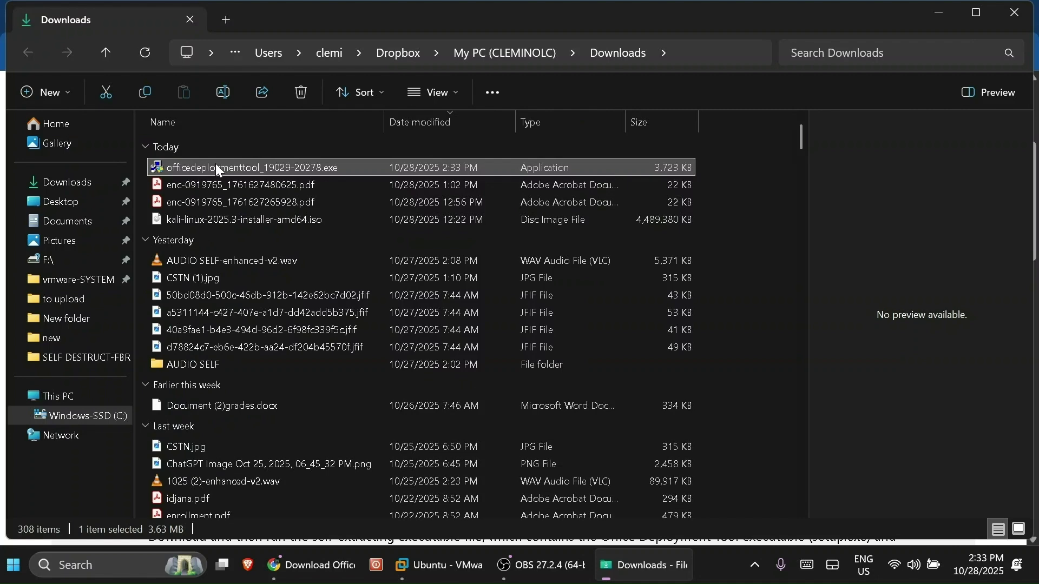
- Run the Office Deployment Tool as administrator and accept the license terms
right_click(216, 164)
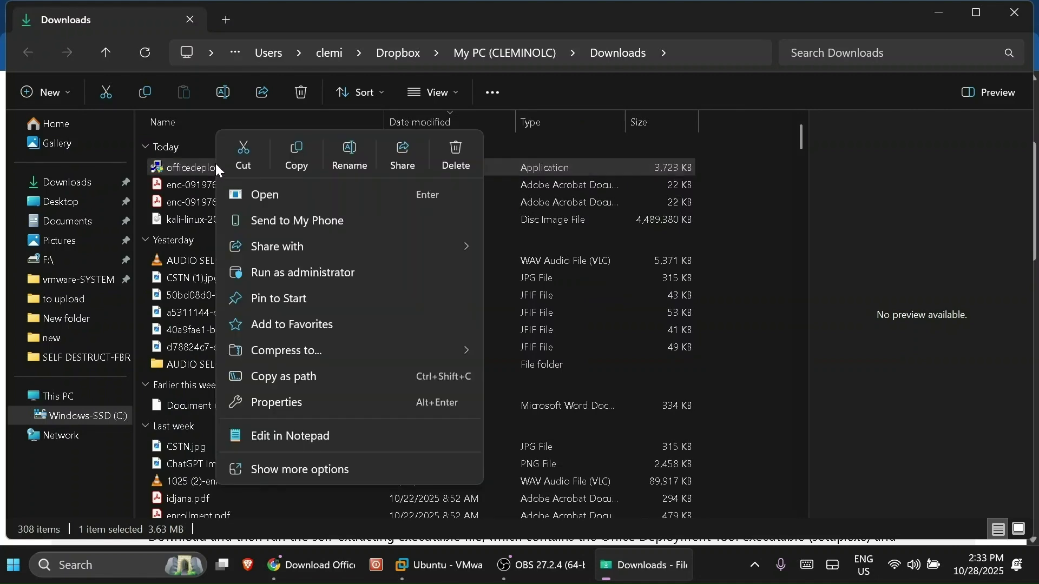
click(285, 274)
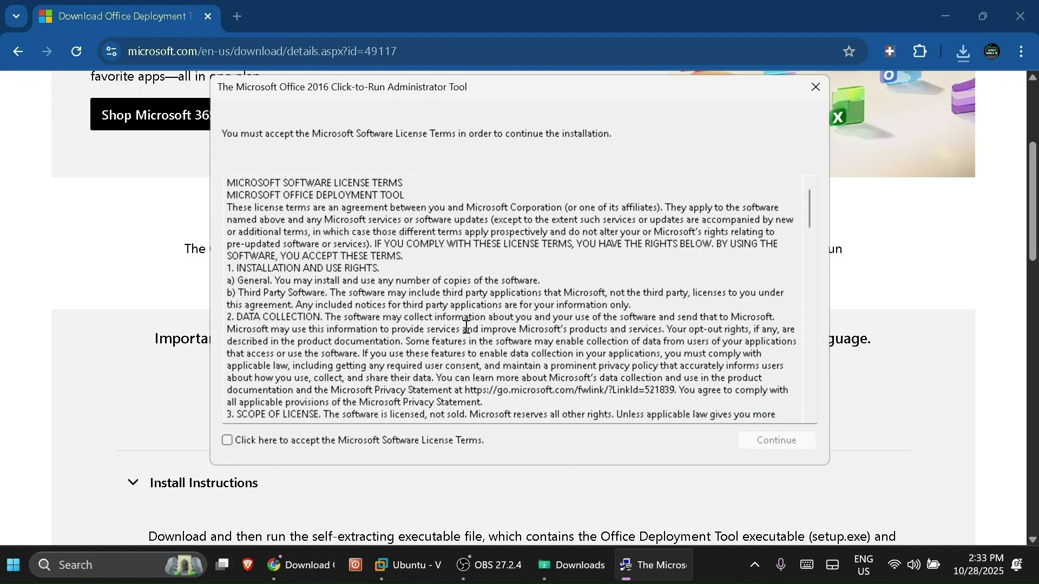
click(349, 440)
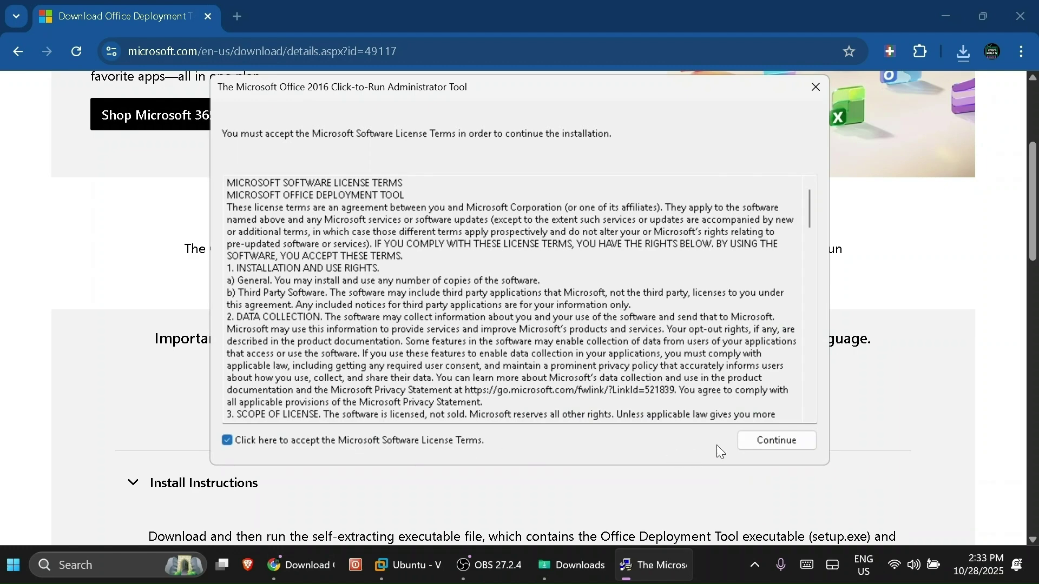
click(760, 445)
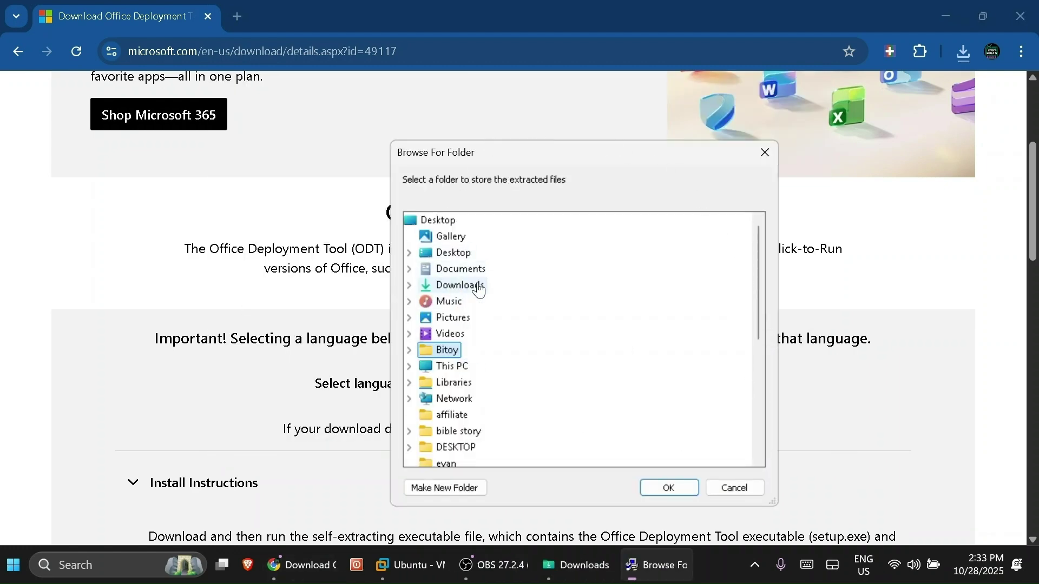
- Extract the tool's files into the Desktop office2024 folder and dismiss the success message
click(420, 251)
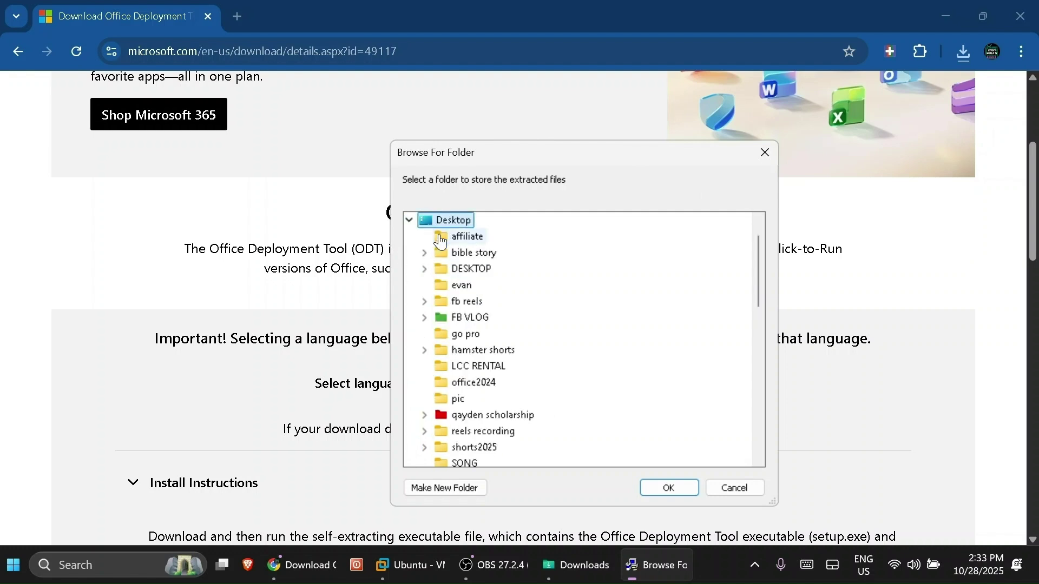
click(472, 384)
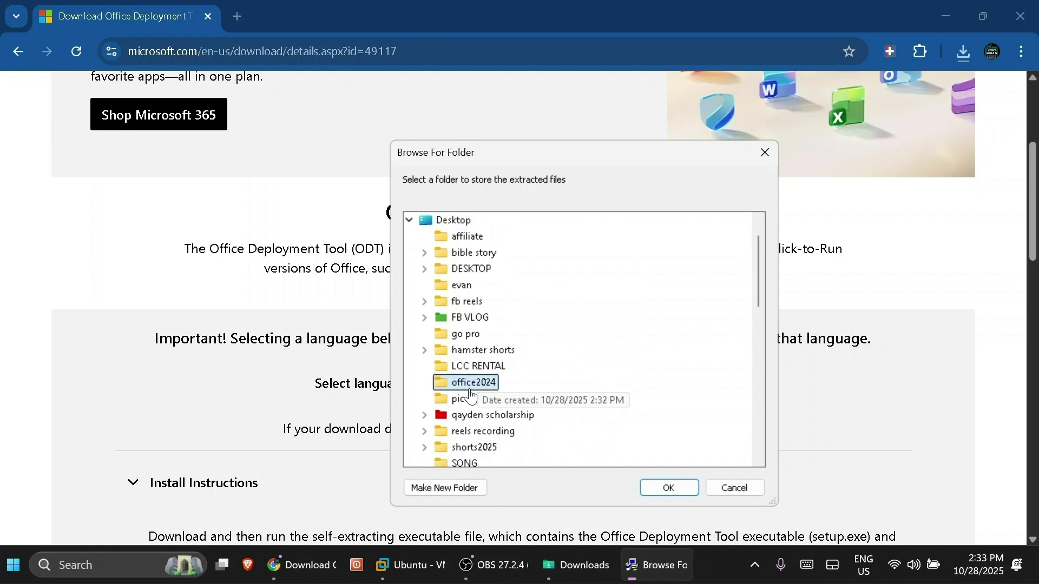
click(652, 489)
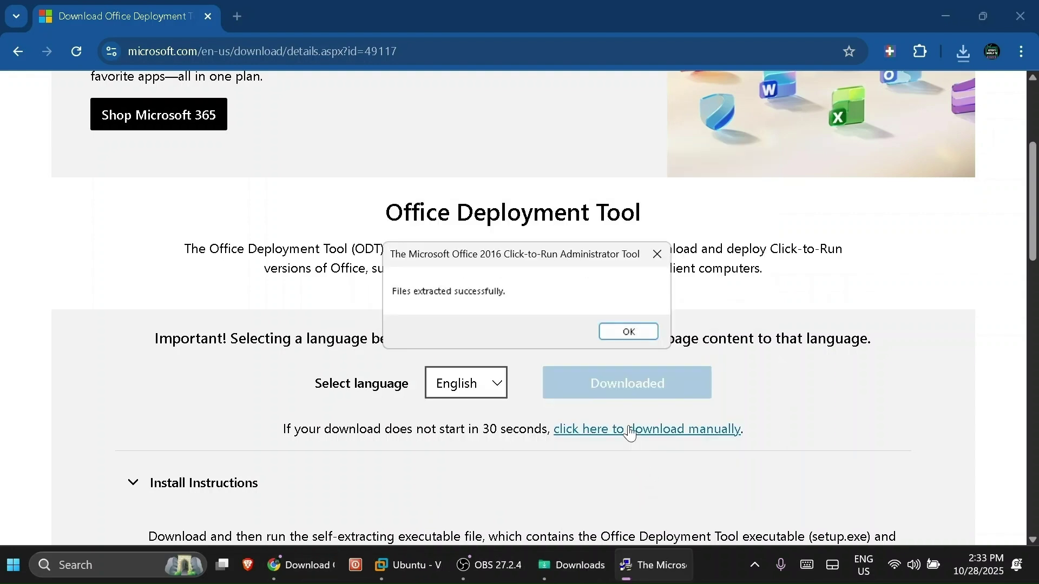
click(649, 329)
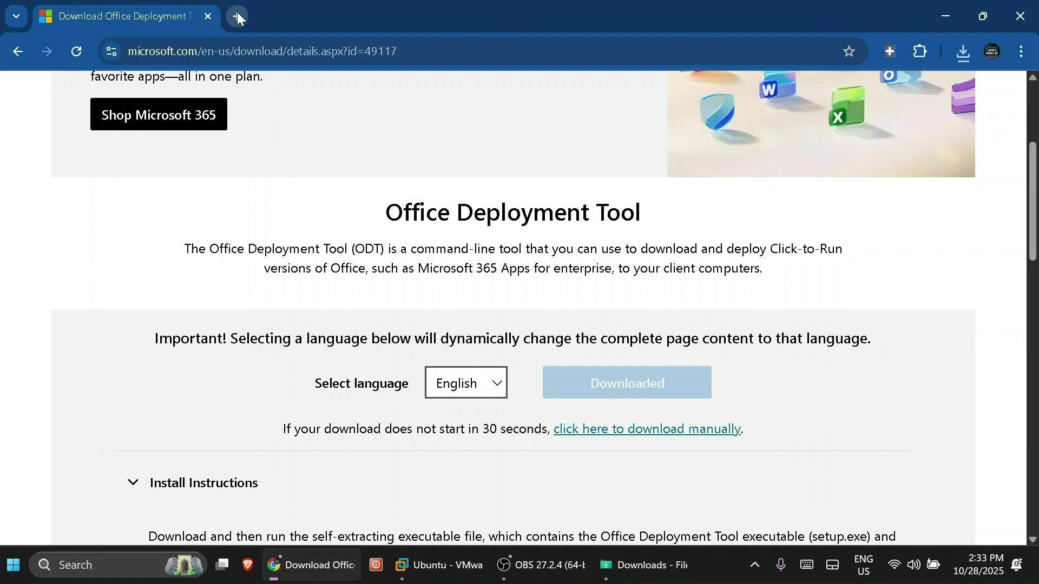
- Minimize Chrome and File Explorer to reveal the desktop
click(951, 17)
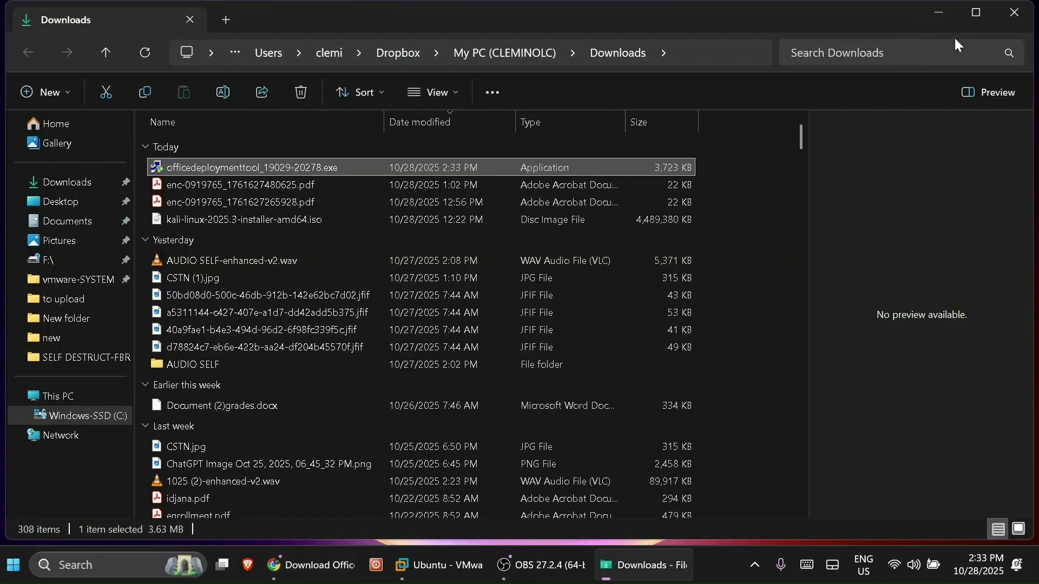
click(933, 8)
click(950, 15)
click(938, 10)
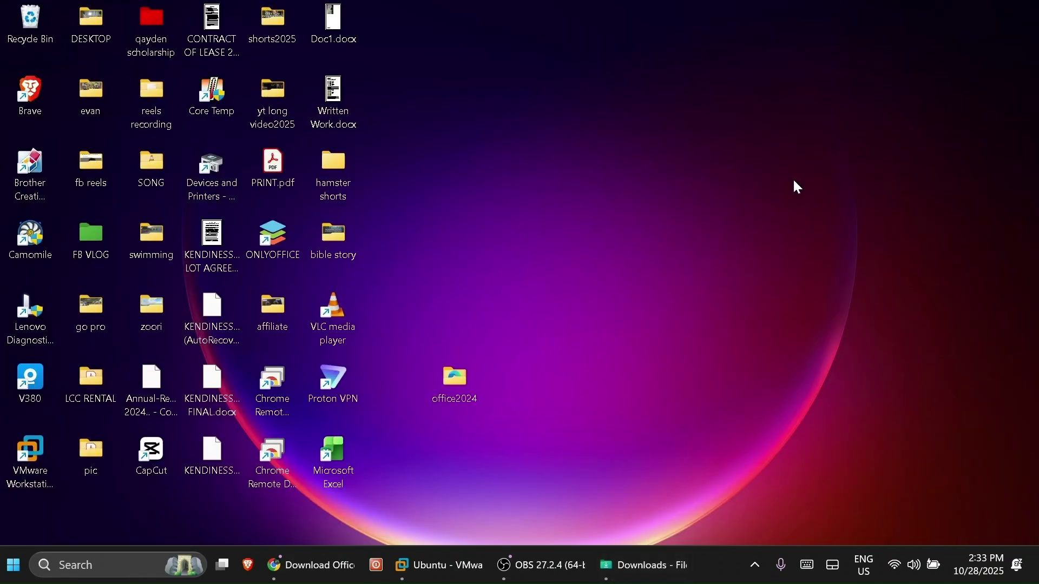
- Delete configuration-Office365-x64.xml from office2024, leaving setup.exe, and minimize the folder window
double_click(457, 372)
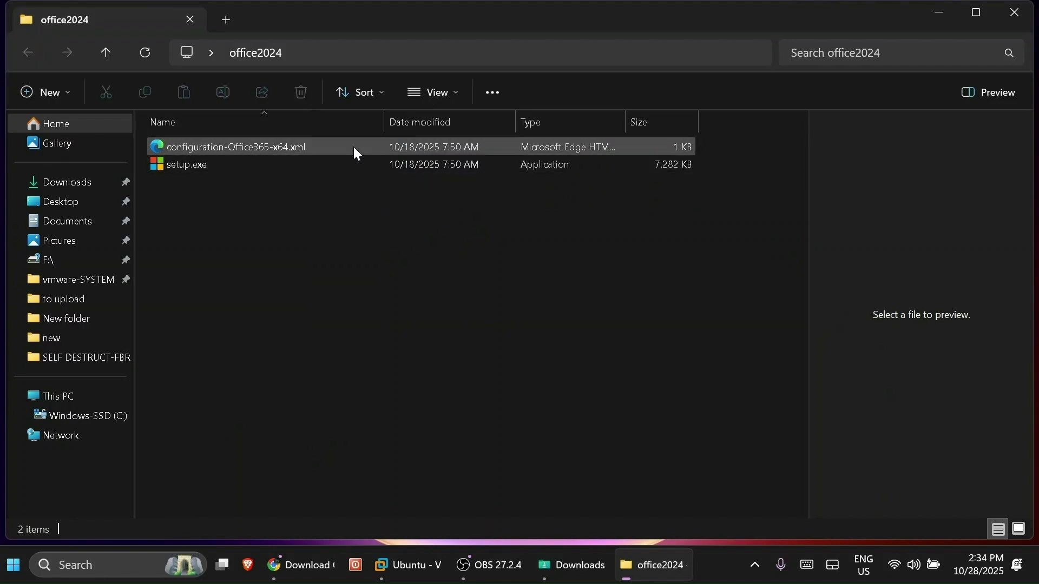
click(282, 147)
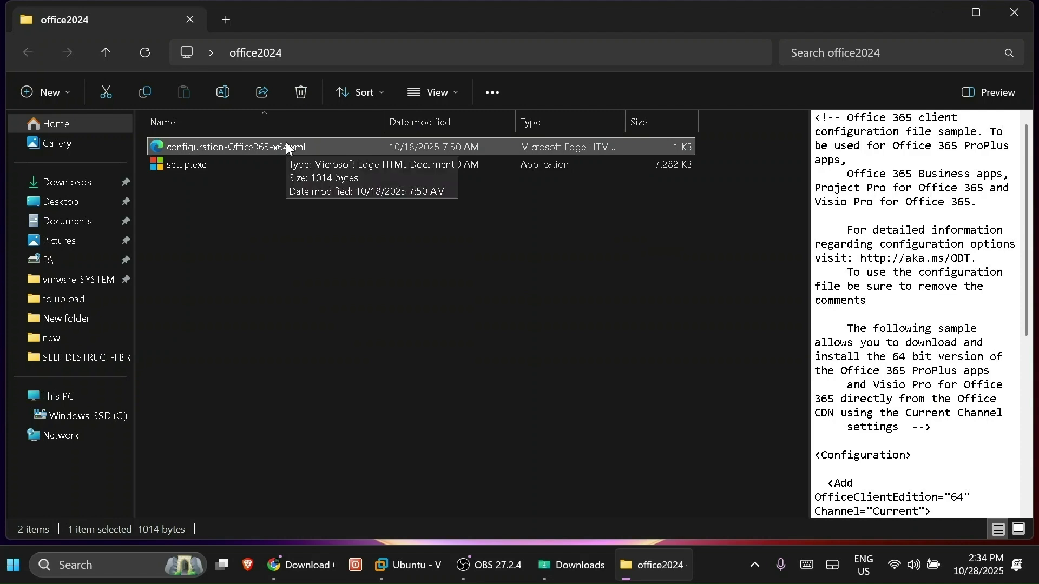
key(Delete)
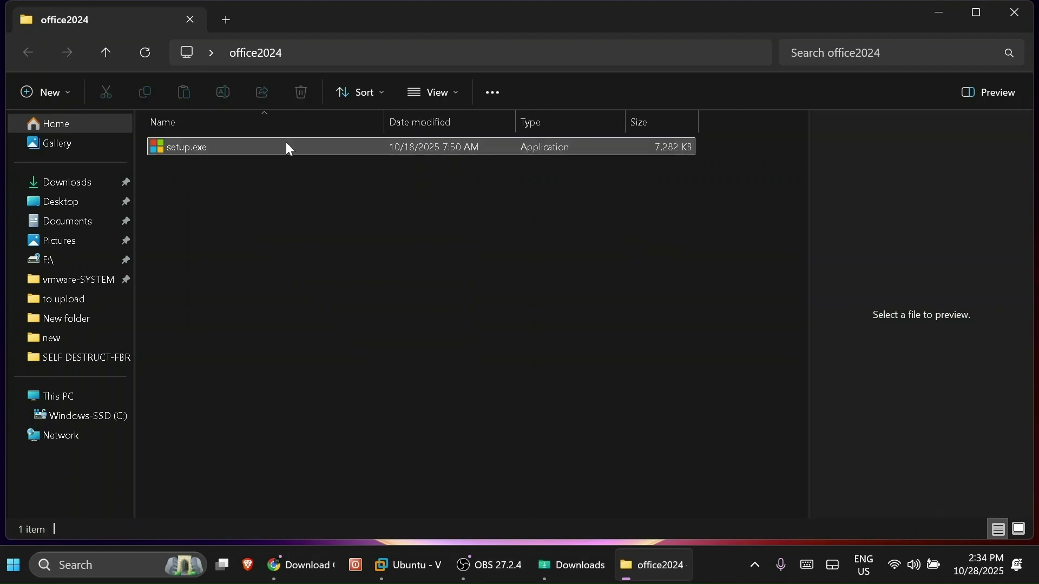
click(936, 11)
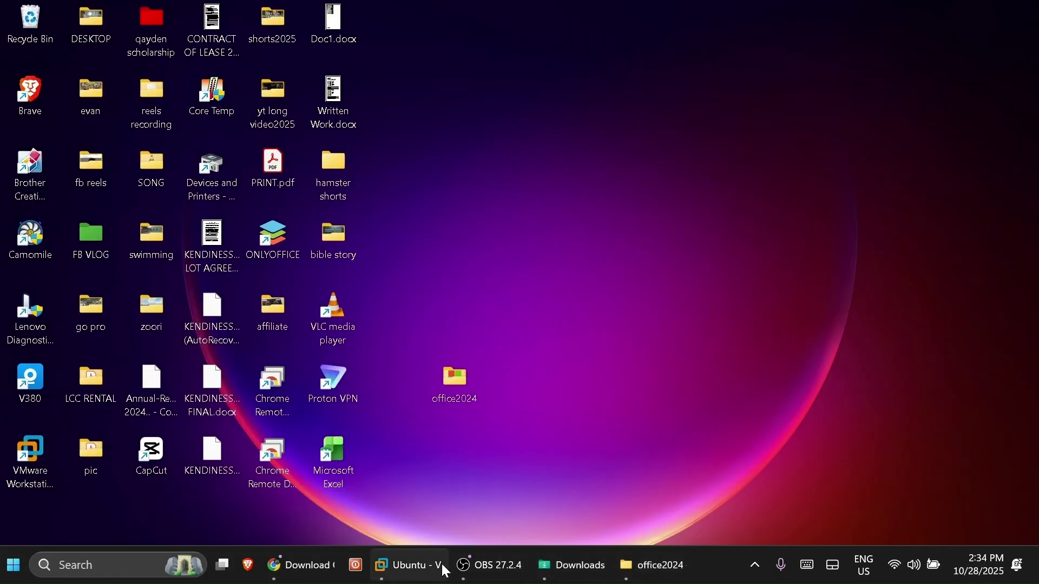
- In a new Chrome tab, search Google for 'office customization tool'
mouse_move(617, 581)
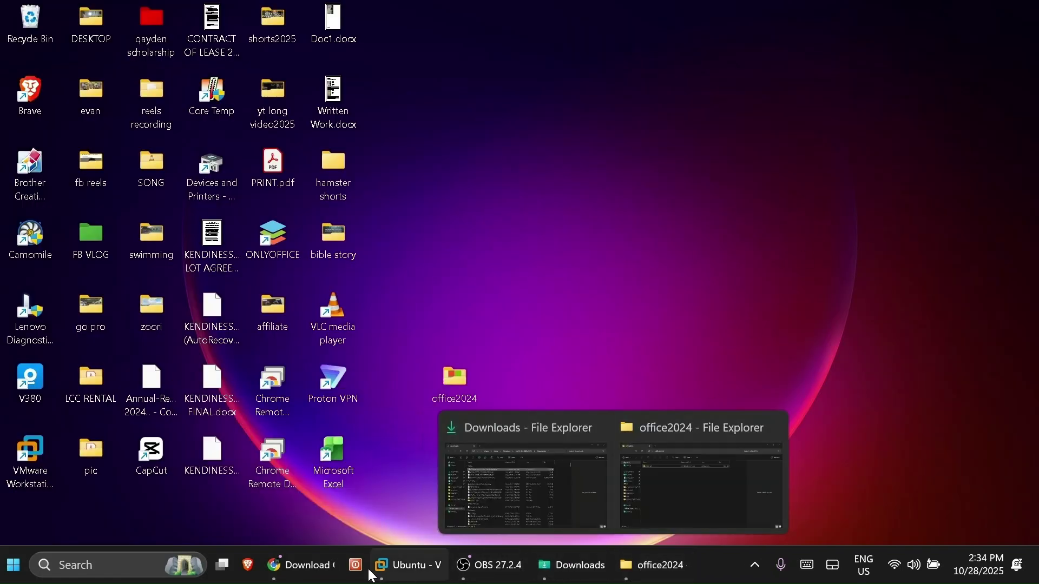
click(301, 566)
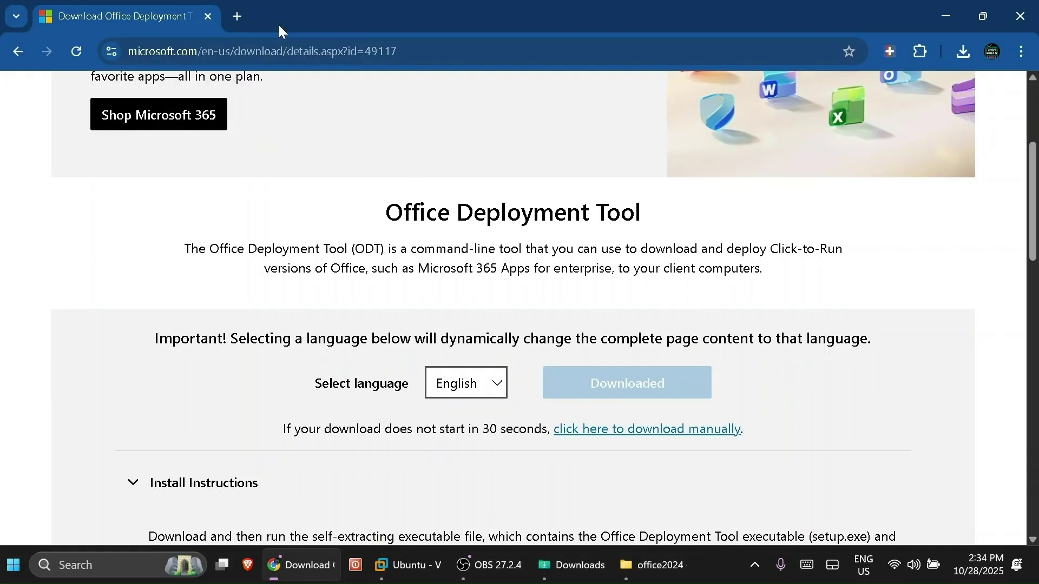
click(237, 16)
click(364, 309)
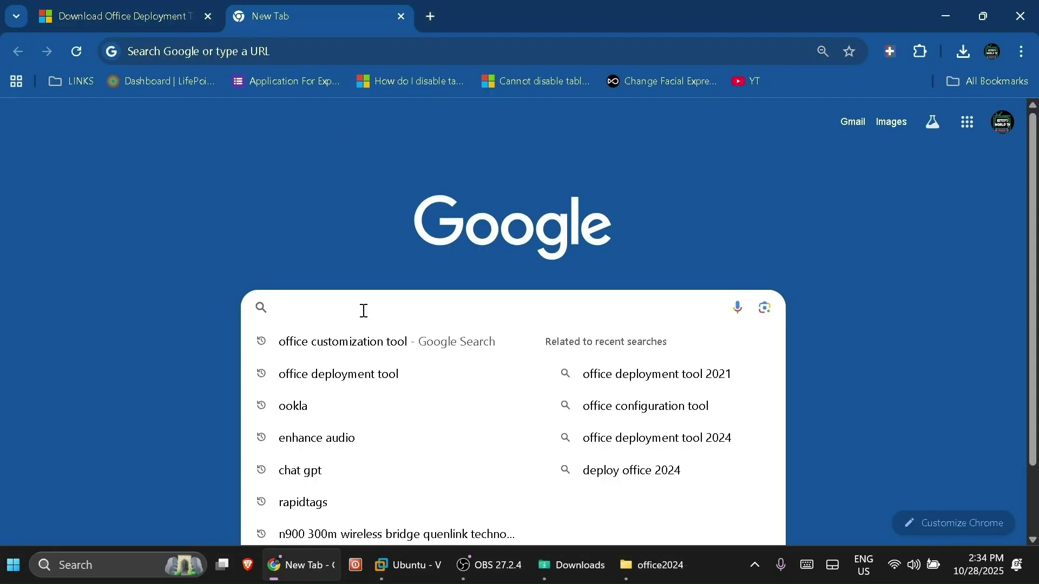
text(office deployment tool)
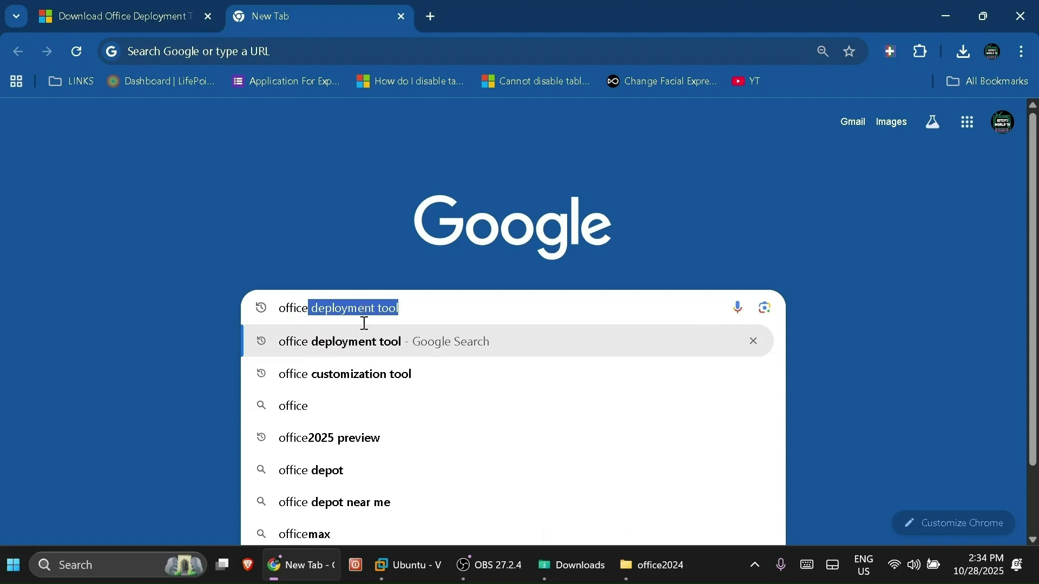
click(386, 376)
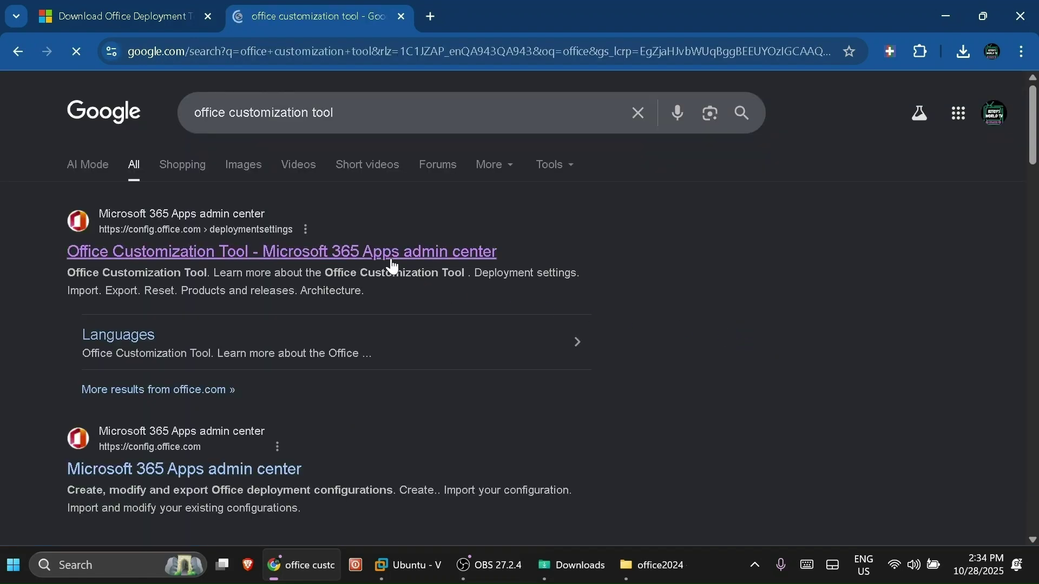
- Open config.office.com and choose Office LTSC Professional Plus 2024 - Volume License, leaving Visio unselected
click(391, 253)
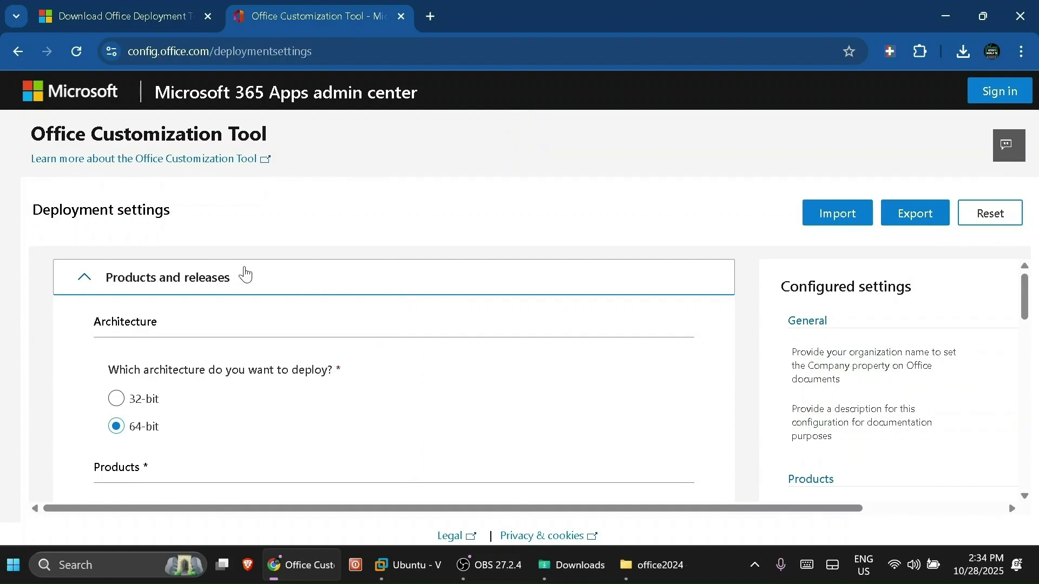
scroll(267, 328, down, 1)
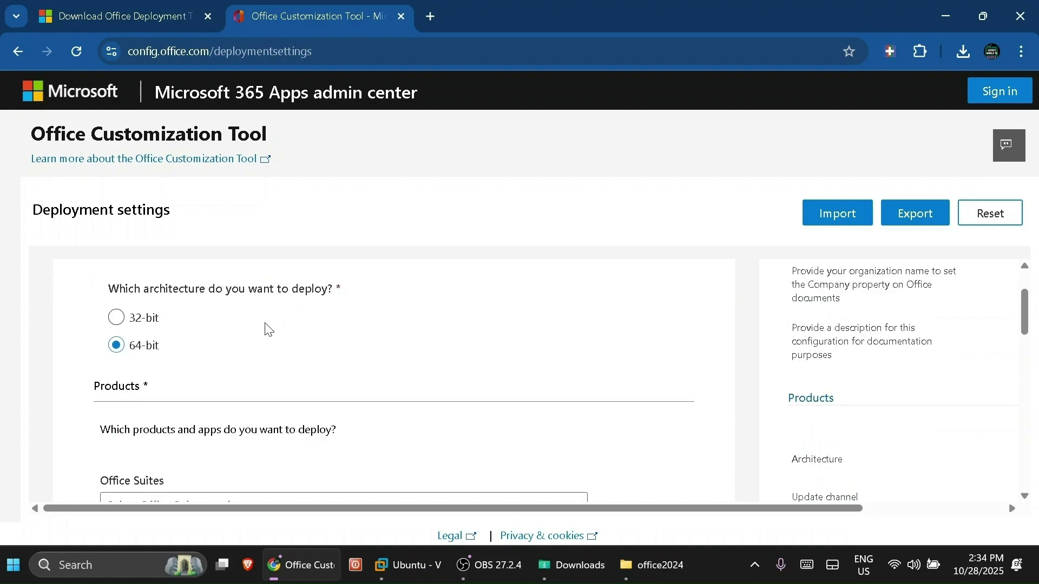
scroll(267, 329, up, 1)
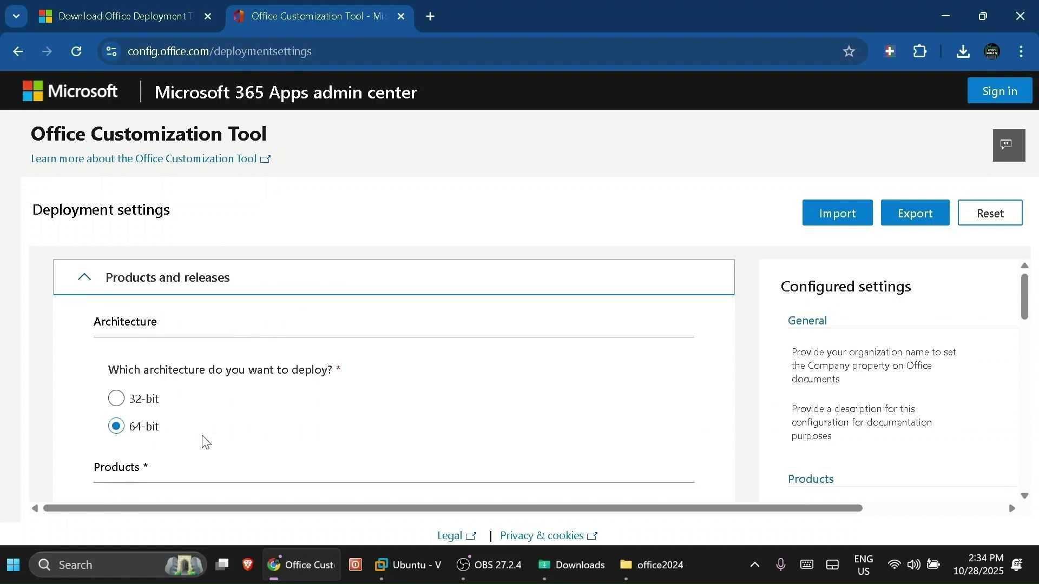
scroll(297, 416, down, 1)
scroll(296, 416, down, 1)
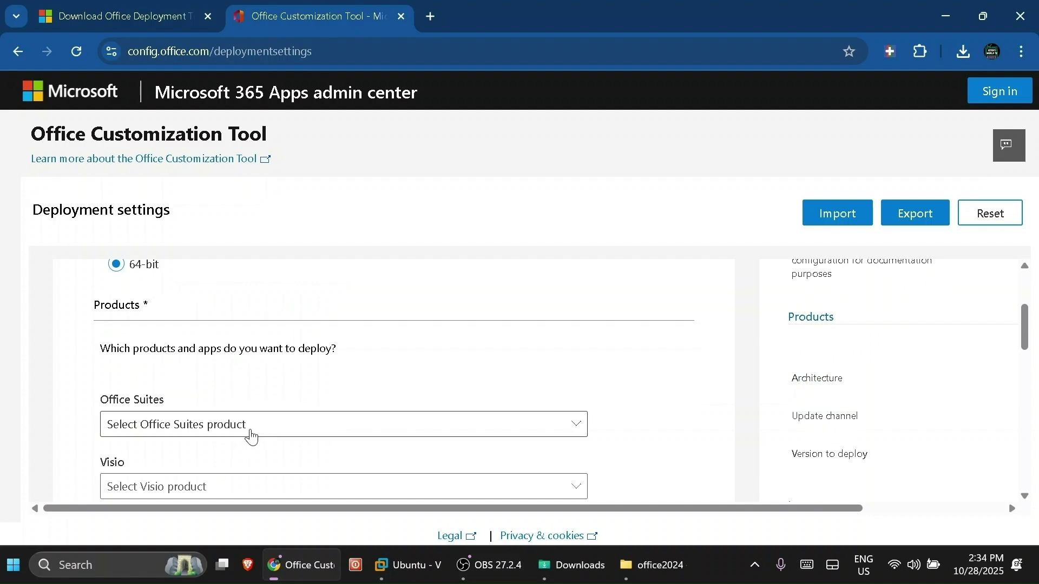
click(250, 435)
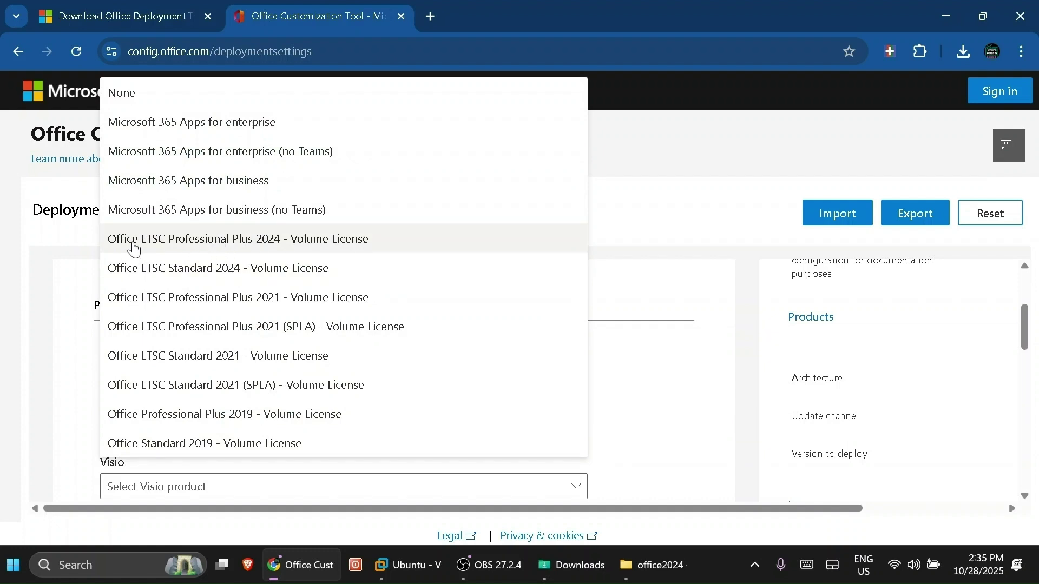
click(268, 241)
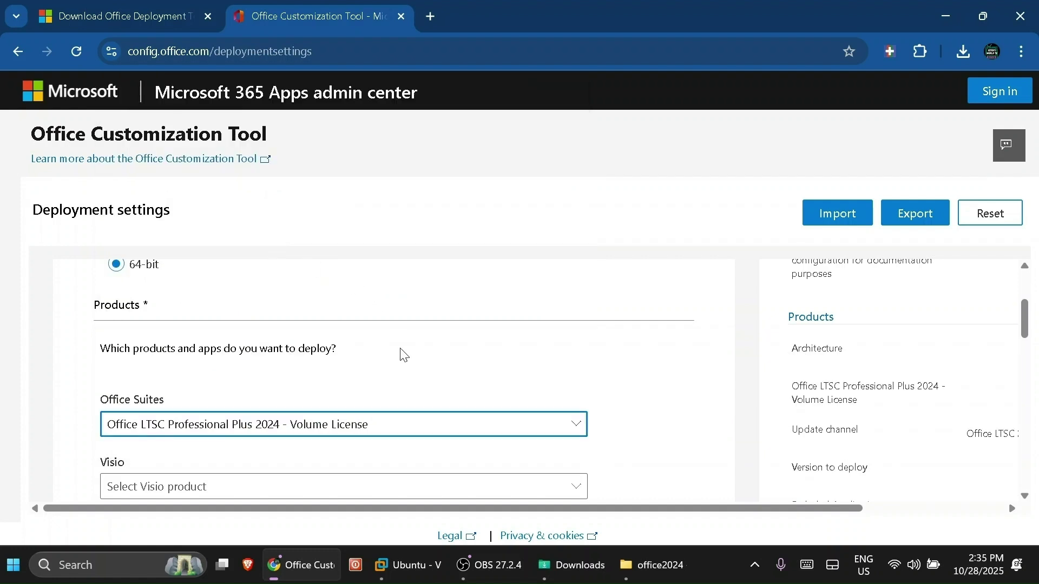
scroll(403, 357, down, 3)
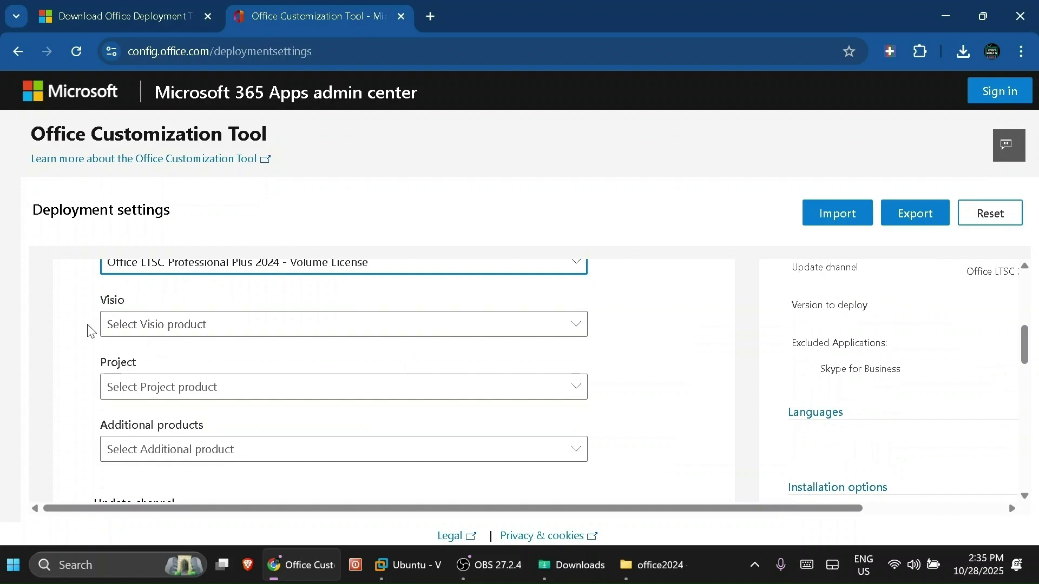
click(135, 334)
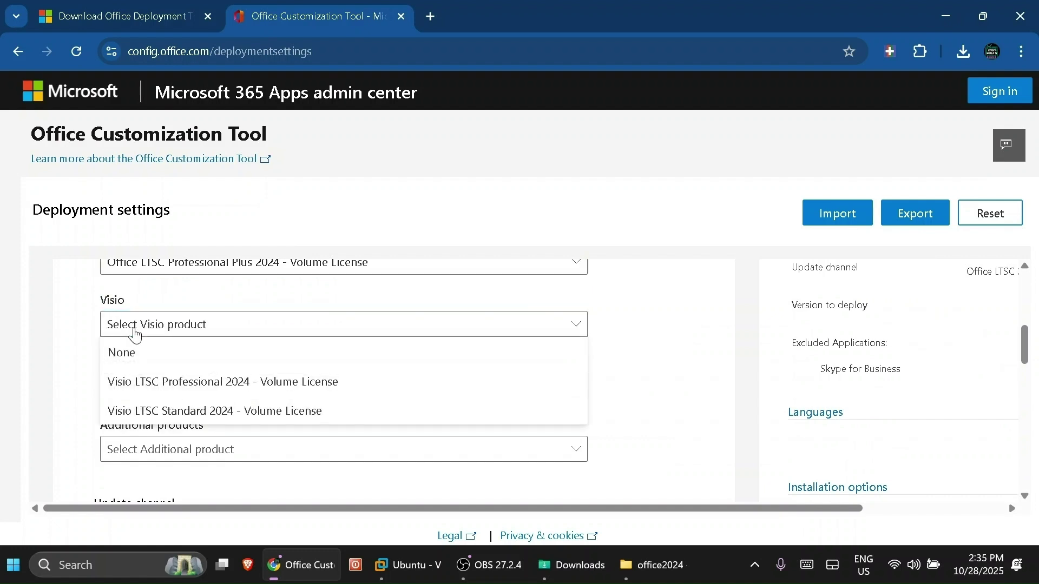
click(135, 334)
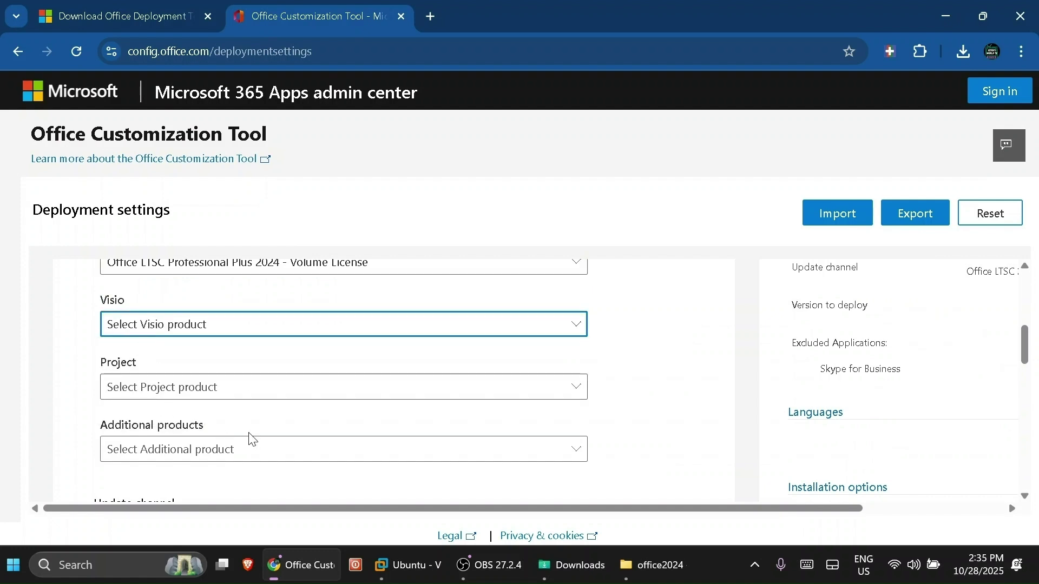
- Turn off Access, OneNote, OneDrive Desktop, Outlook (classic) and Publisher, keeping Word, Excel and PowerPoint
scroll(250, 438, down, 3)
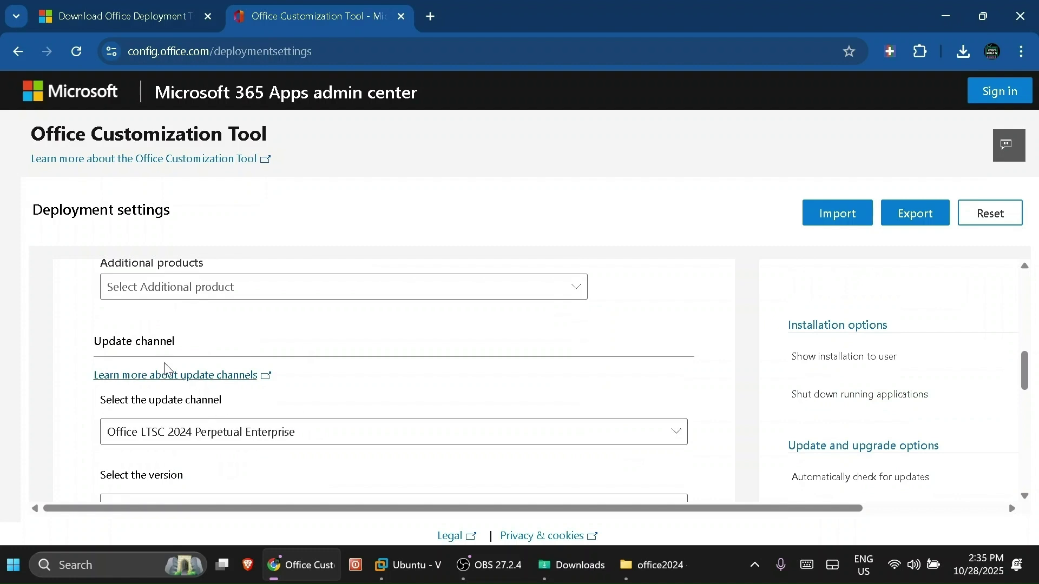
scroll(250, 464, down, 3)
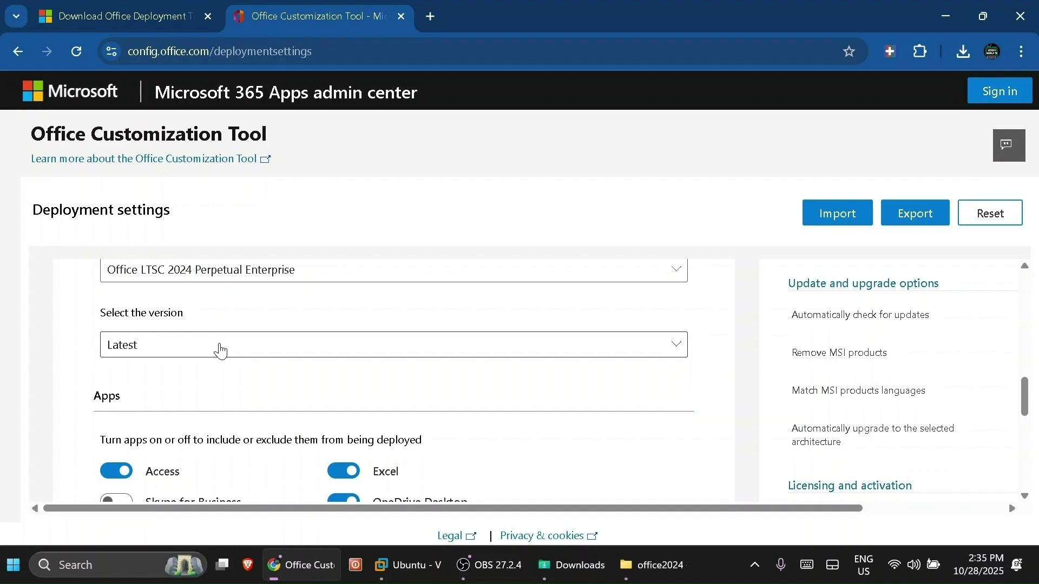
scroll(220, 351, down, 2)
scroll(220, 350, down, 2)
scroll(220, 350, up, 2)
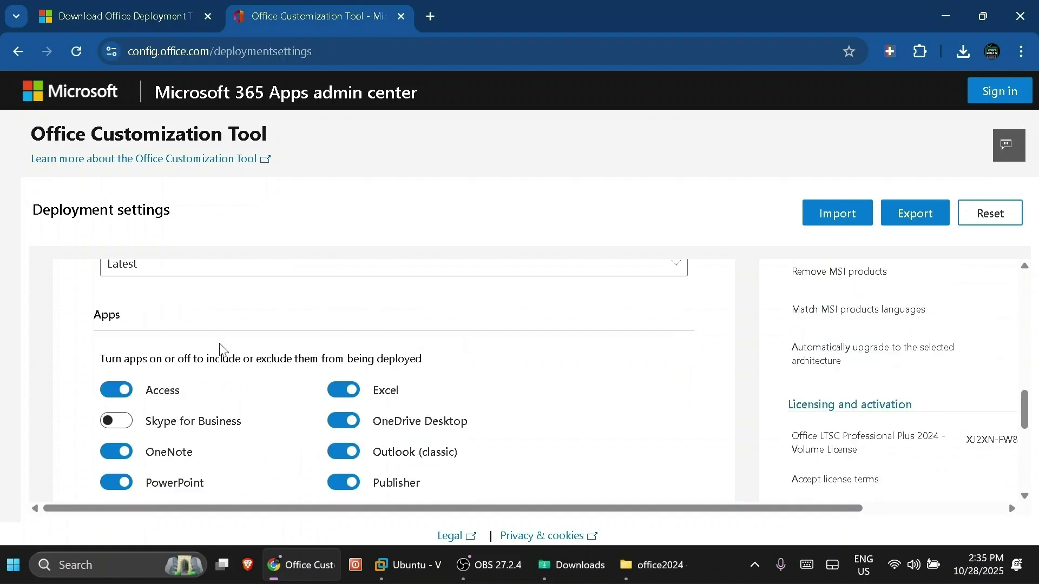
click(113, 396)
click(116, 452)
scroll(116, 452, down, 2)
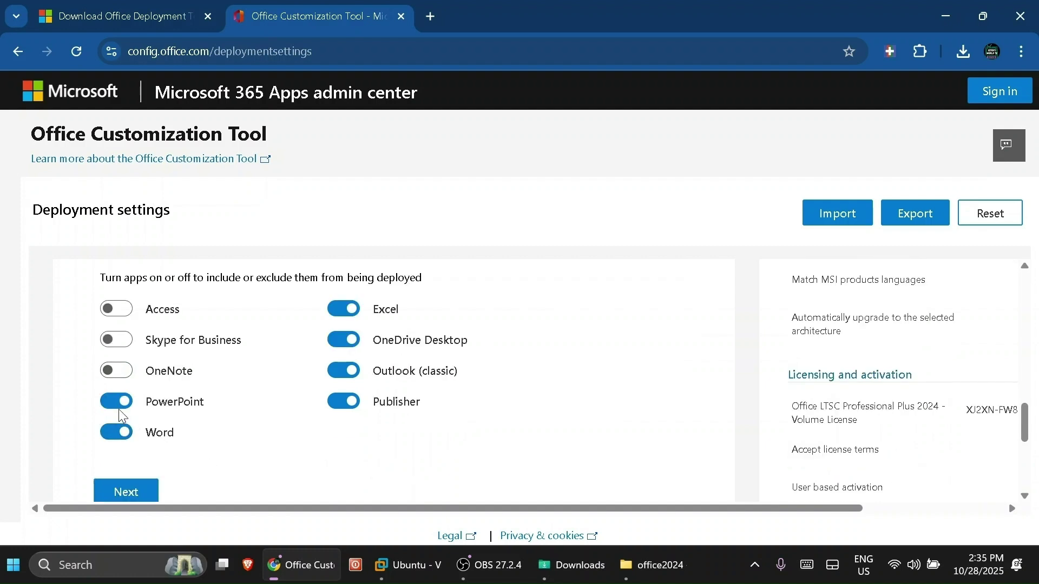
click(342, 340)
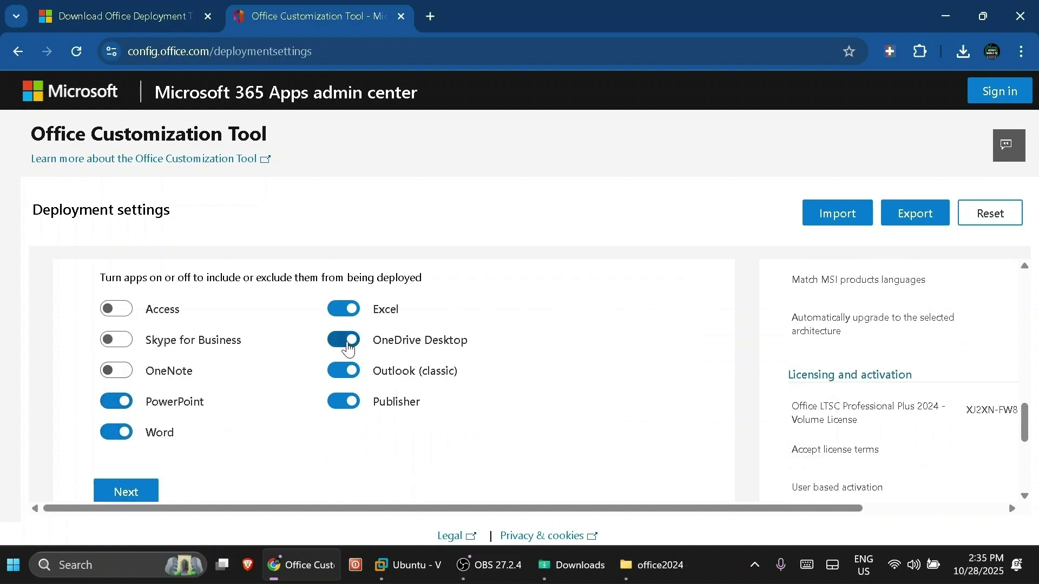
click(343, 371)
click(342, 402)
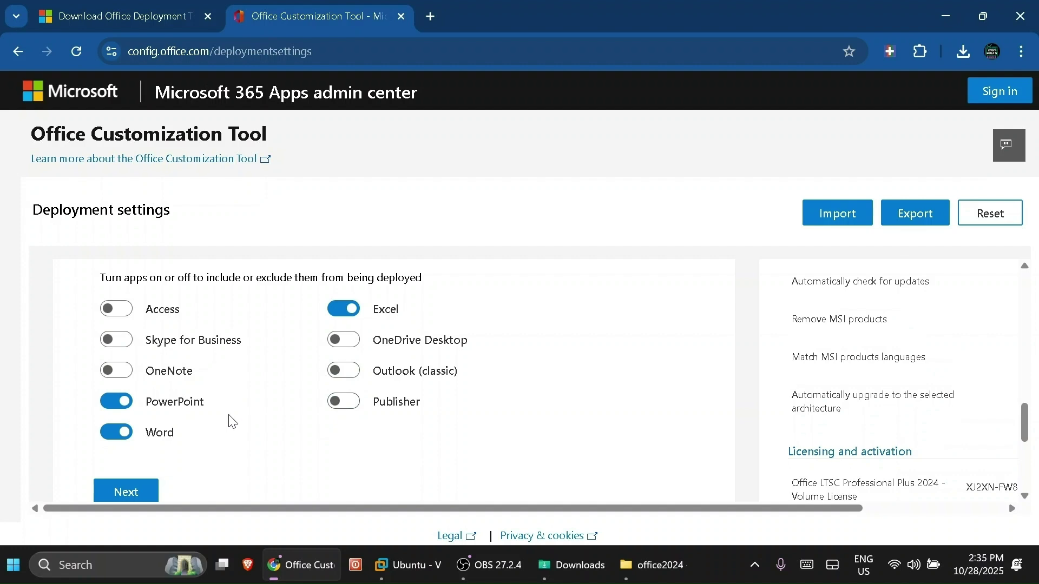
- Set English (United States) as the primary language
click(135, 491)
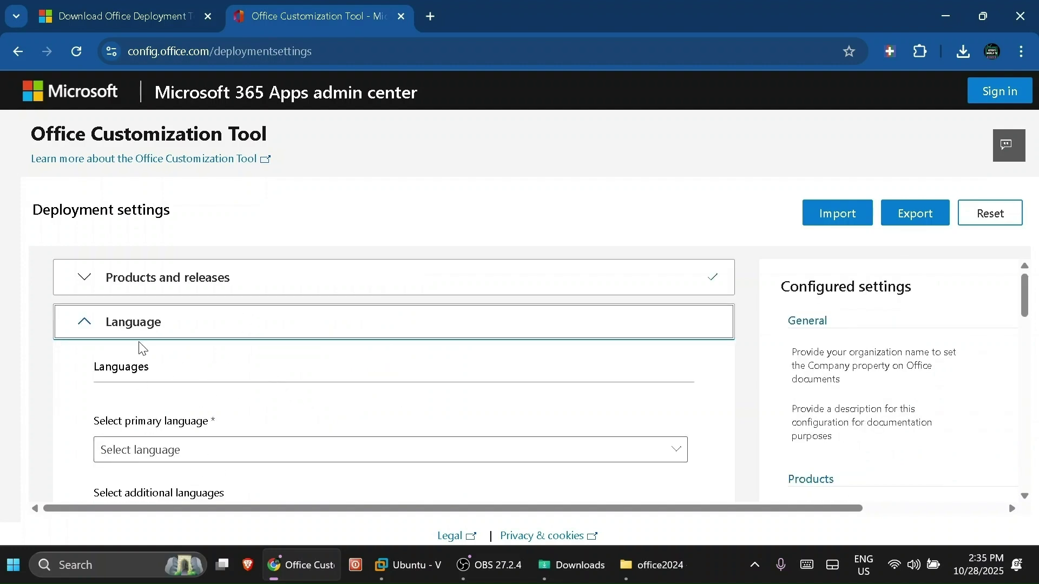
click(208, 461)
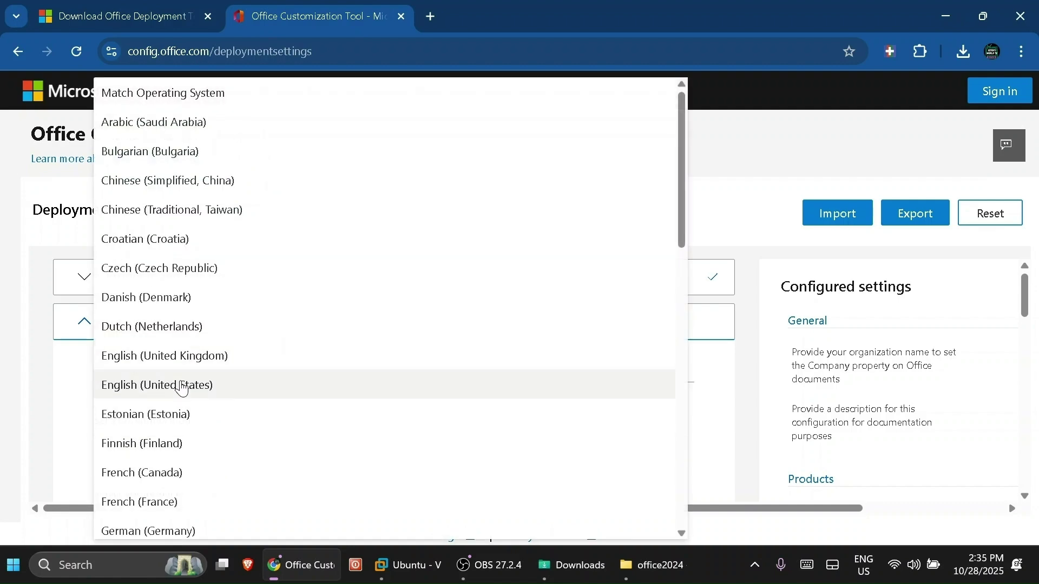
click(181, 390)
scroll(294, 443, down, 5)
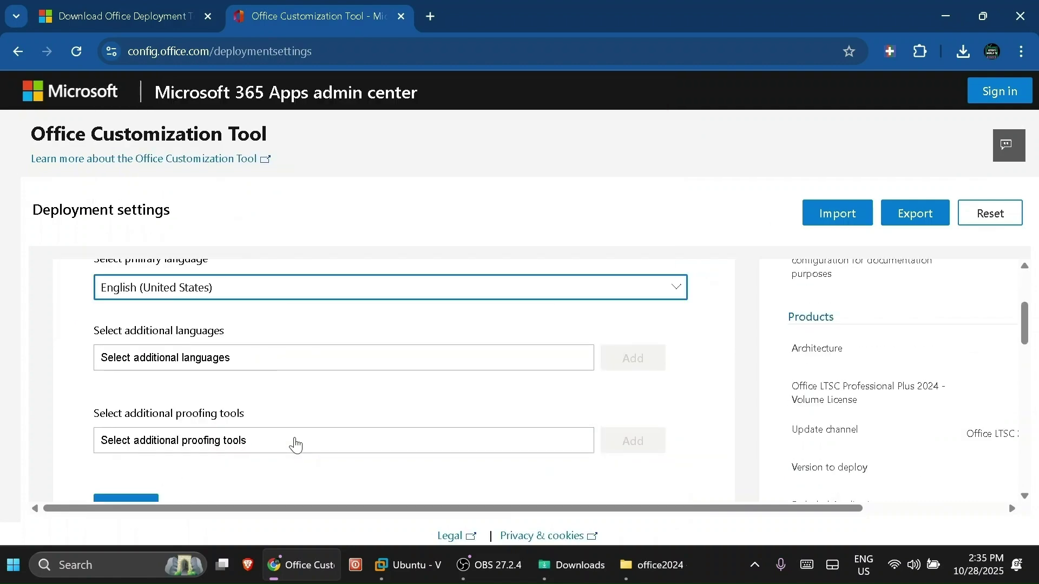
click(143, 346)
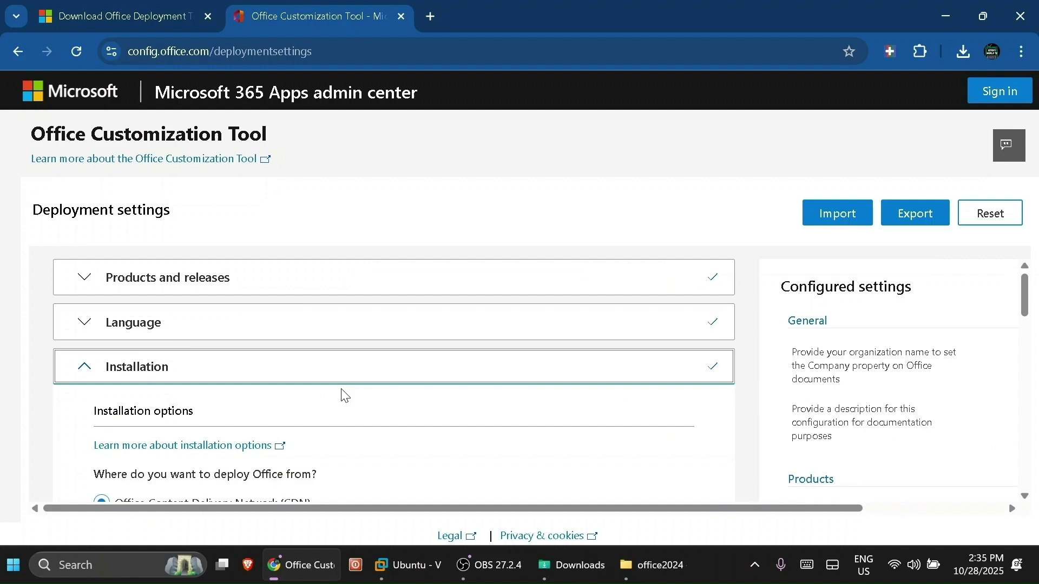
- Complete installation and update settings, switching off 'Uninstall any MSI versions of Office'
scroll(344, 396, down, 2)
scroll(341, 398, down, 2)
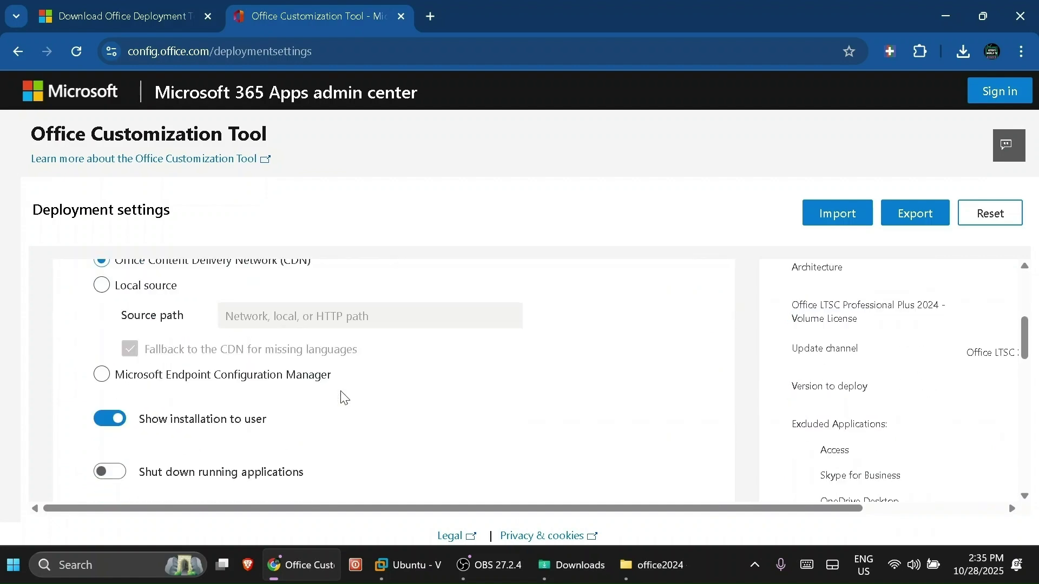
scroll(342, 396, down, 4)
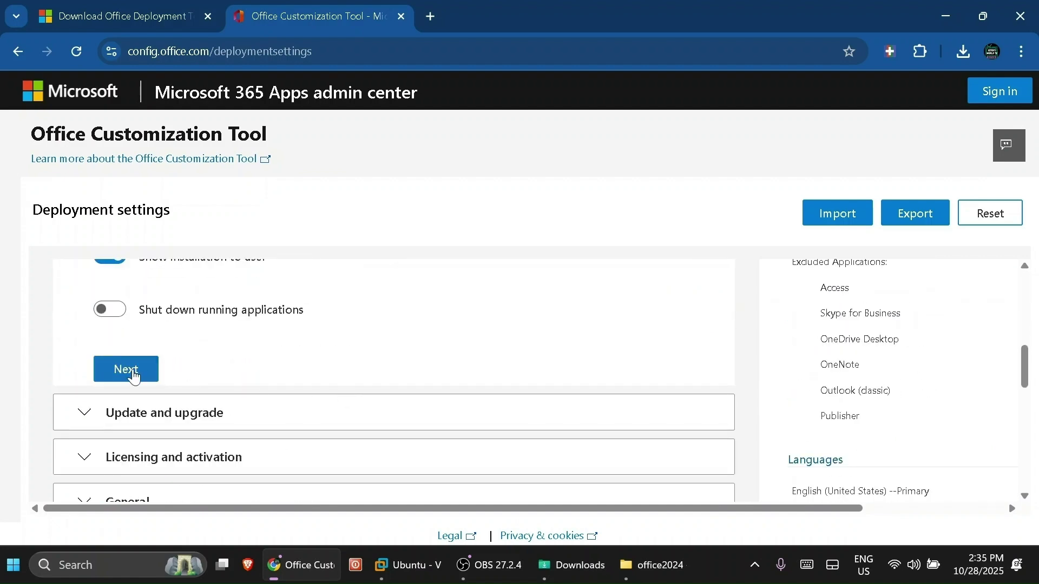
click(132, 373)
scroll(355, 405, down, 6)
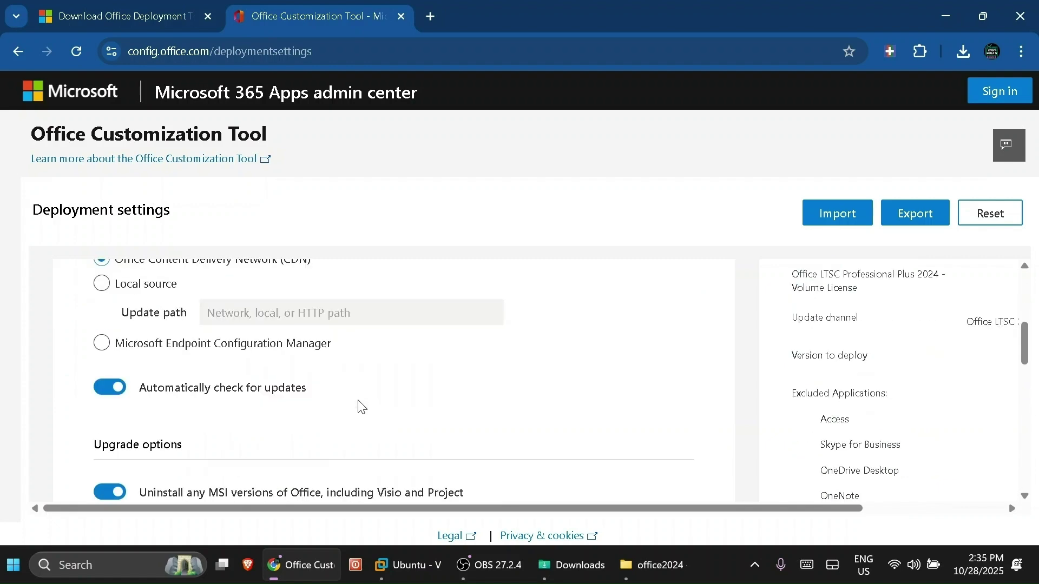
scroll(359, 408, down, 2)
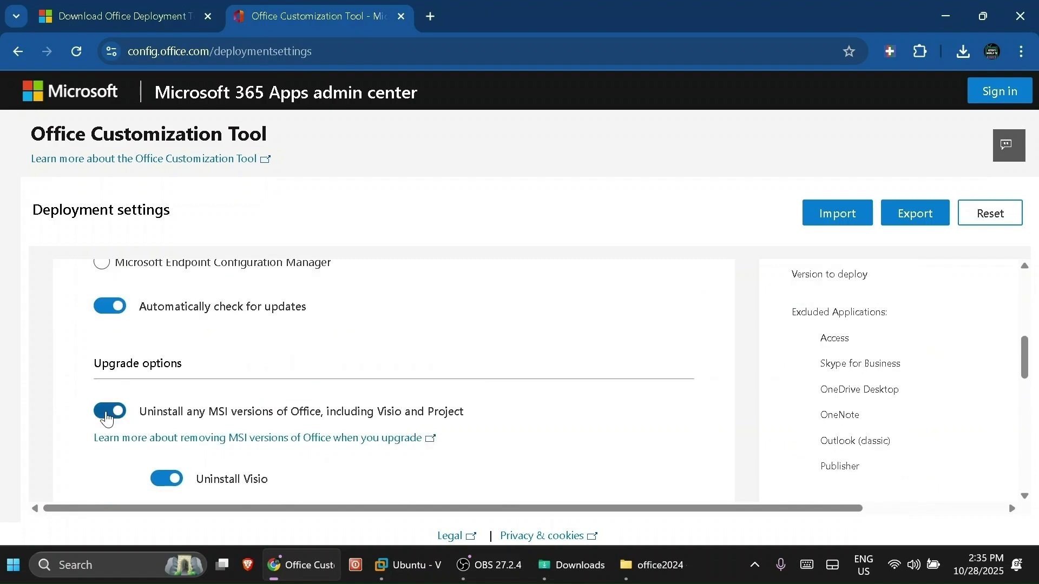
click(106, 412)
scroll(327, 407, down, 7)
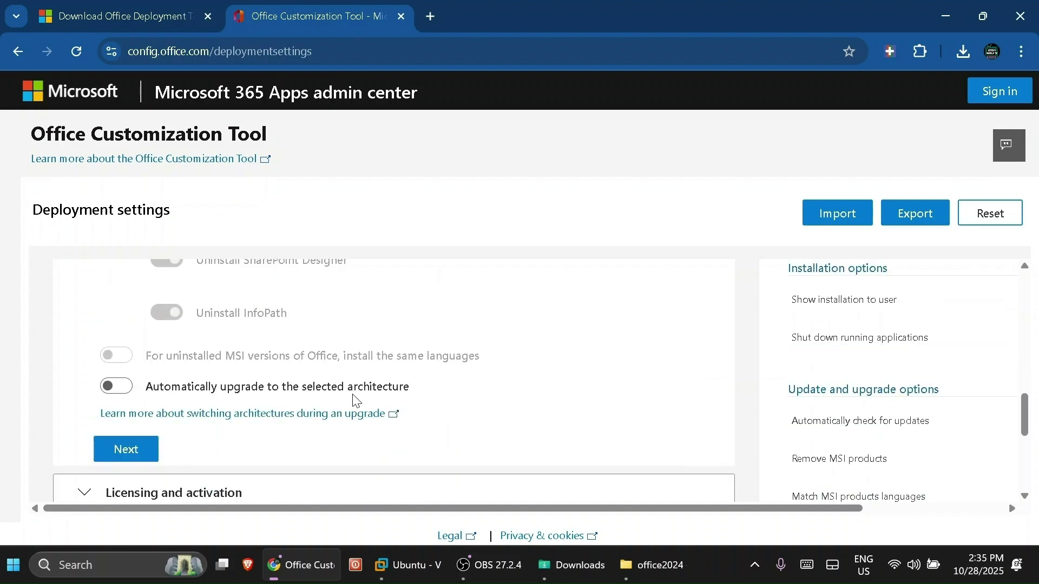
click(133, 452)
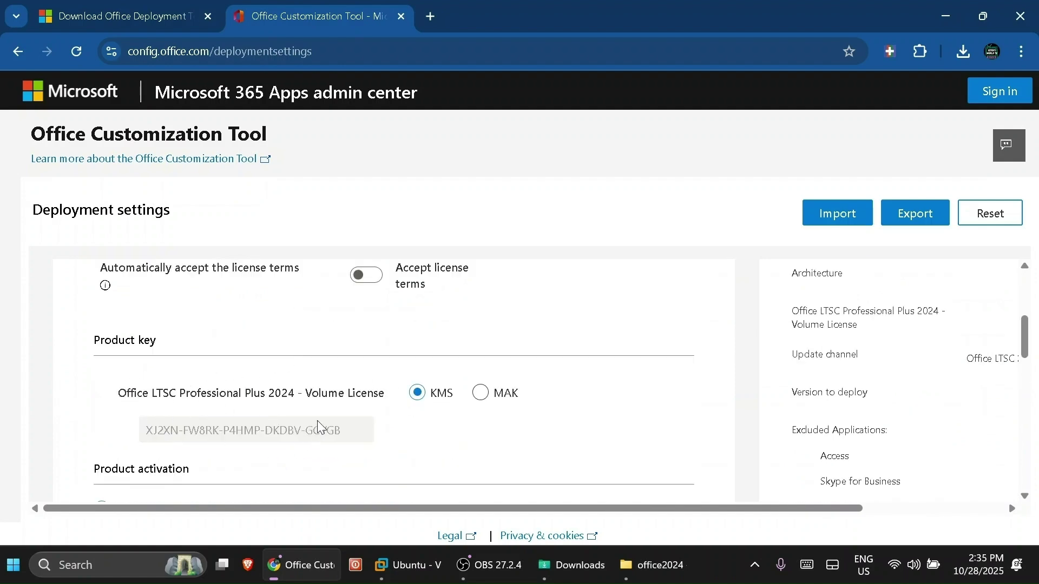
scroll(319, 432, down, 5)
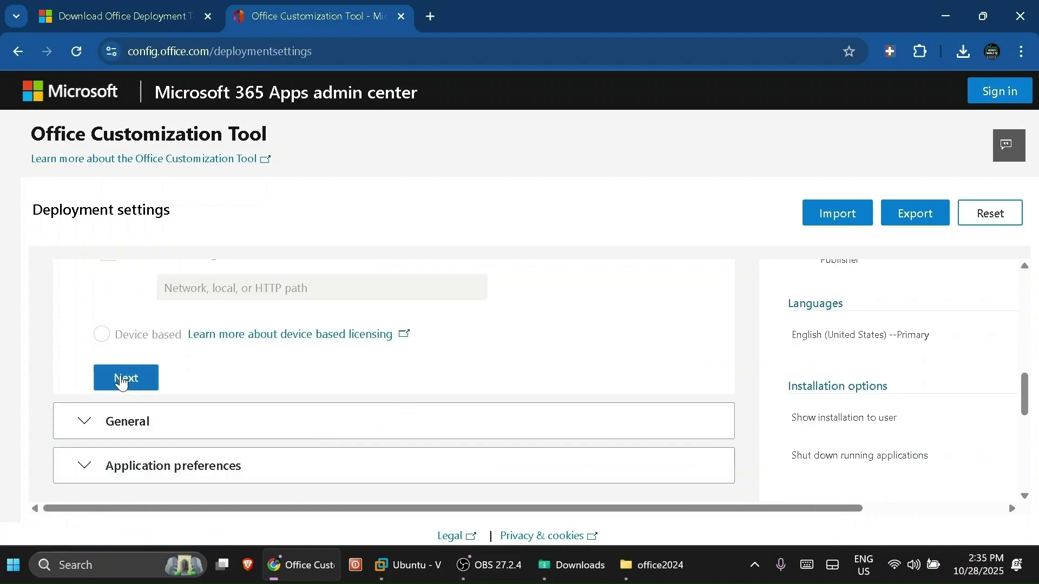
- Complete the licensing, general and application preferences sections
click(122, 380)
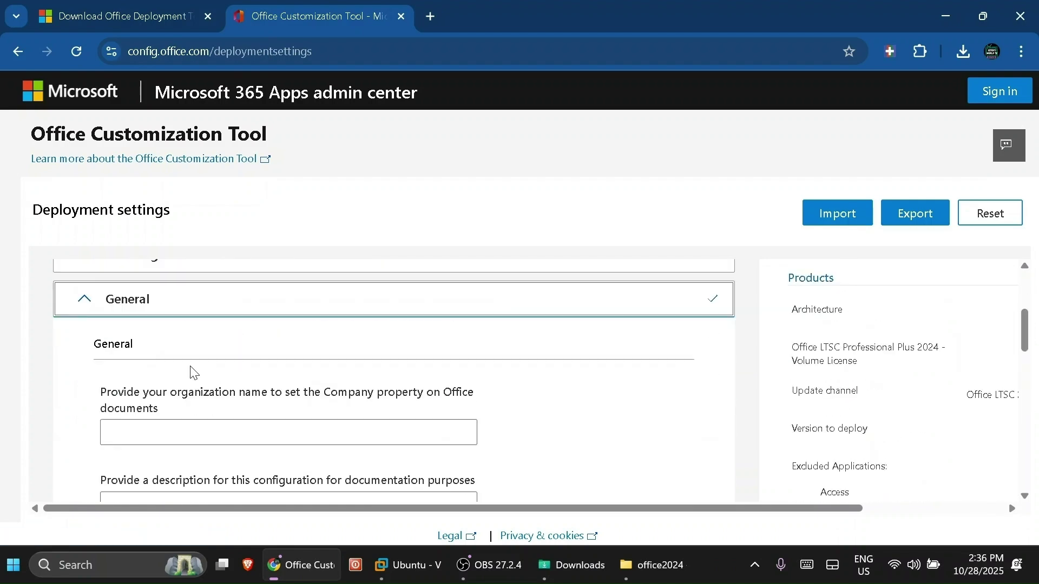
scroll(297, 400, down, 4)
click(128, 373)
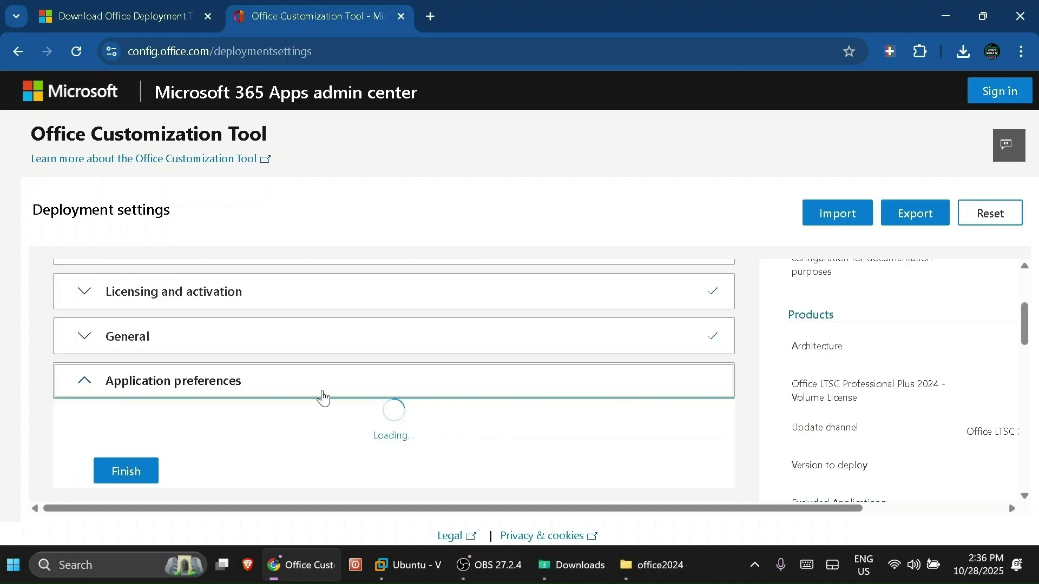
scroll(332, 399, down, 5)
scroll(347, 401, down, 20)
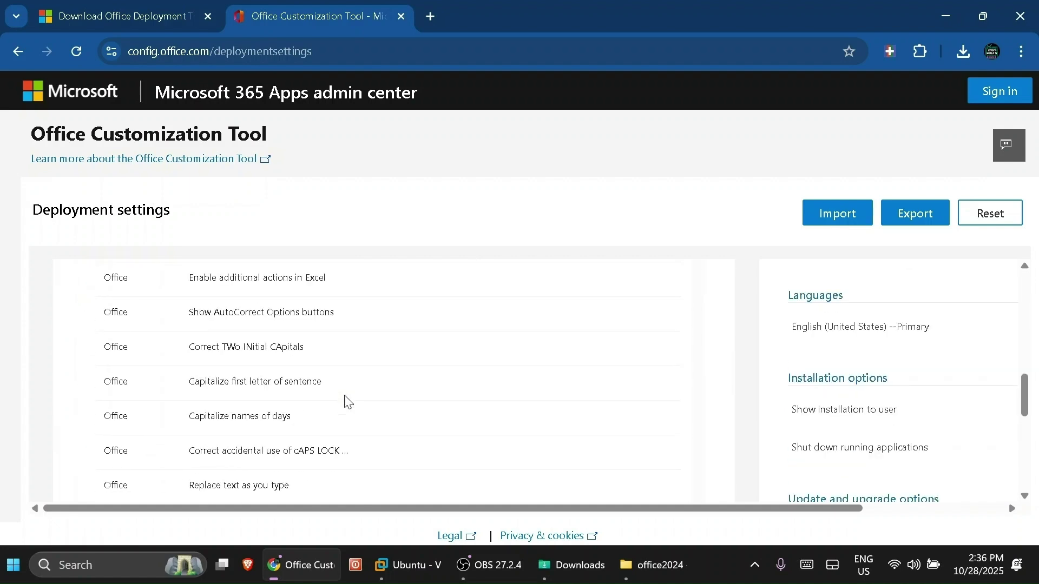
scroll(428, 411, down, 6)
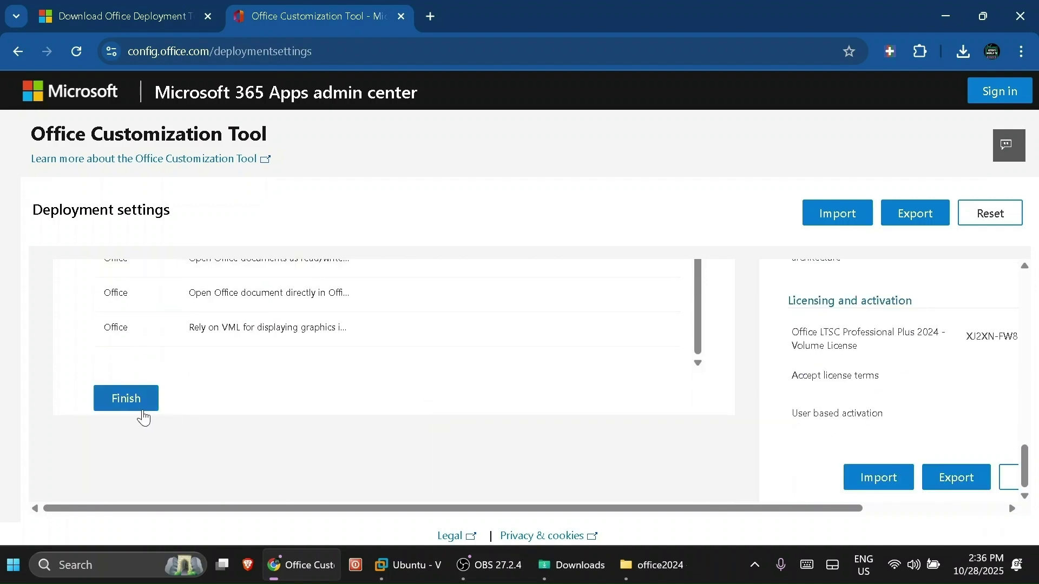
click(129, 401)
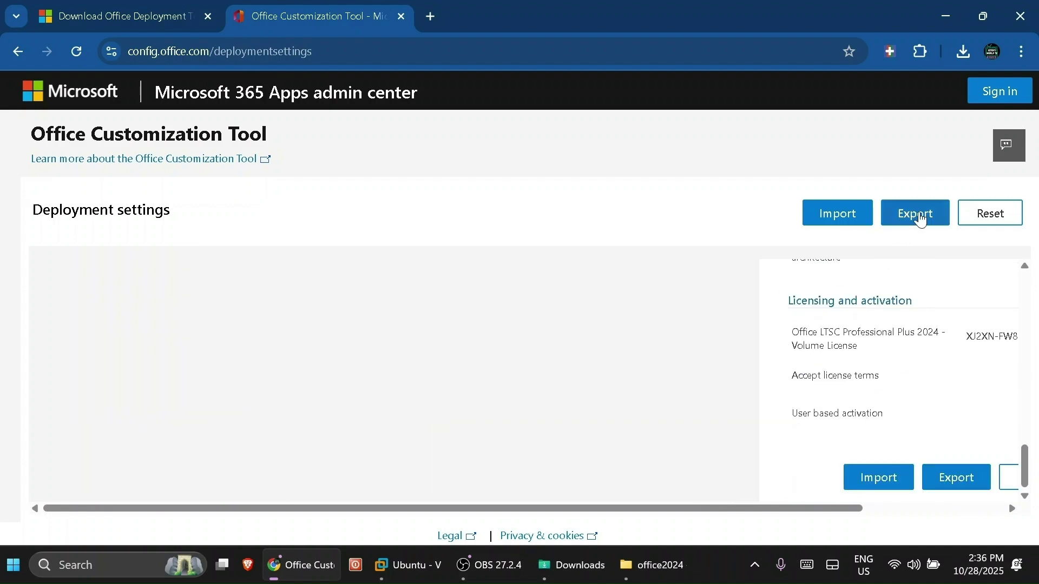
- Export the configuration as Configuration.xml with Office Open XML as the default file format
click(917, 215)
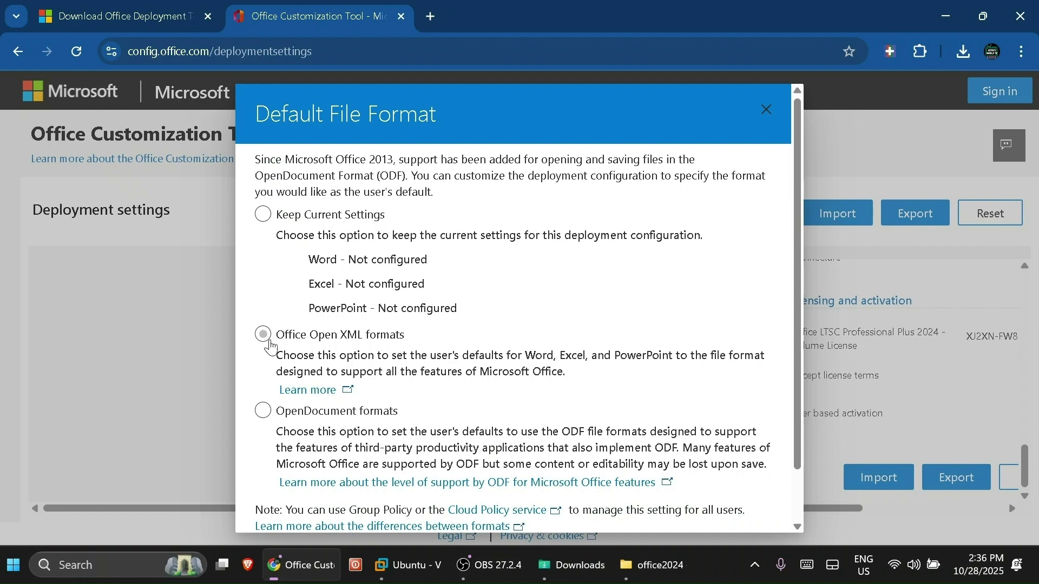
click(264, 336)
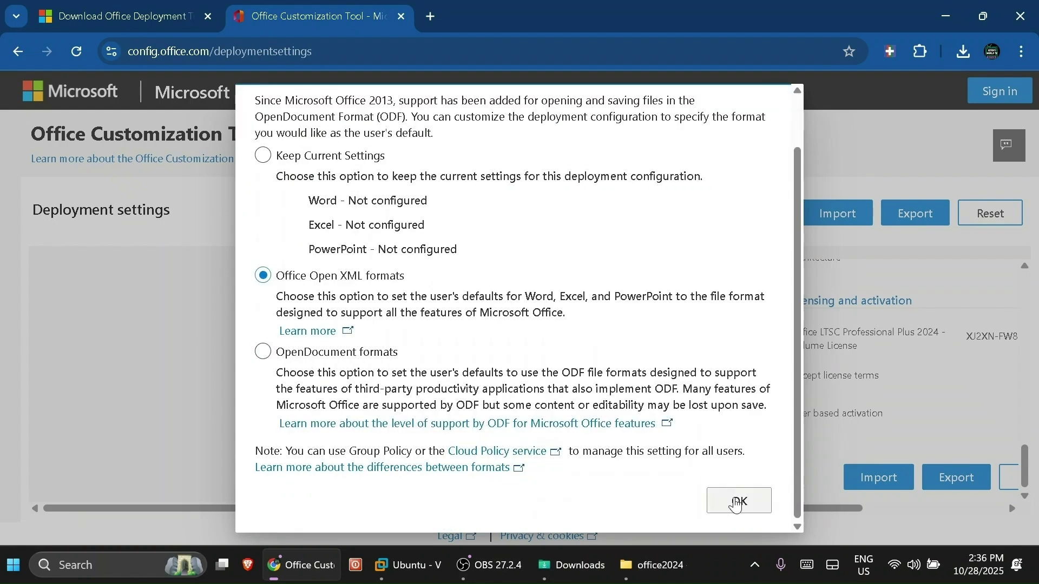
click(737, 500)
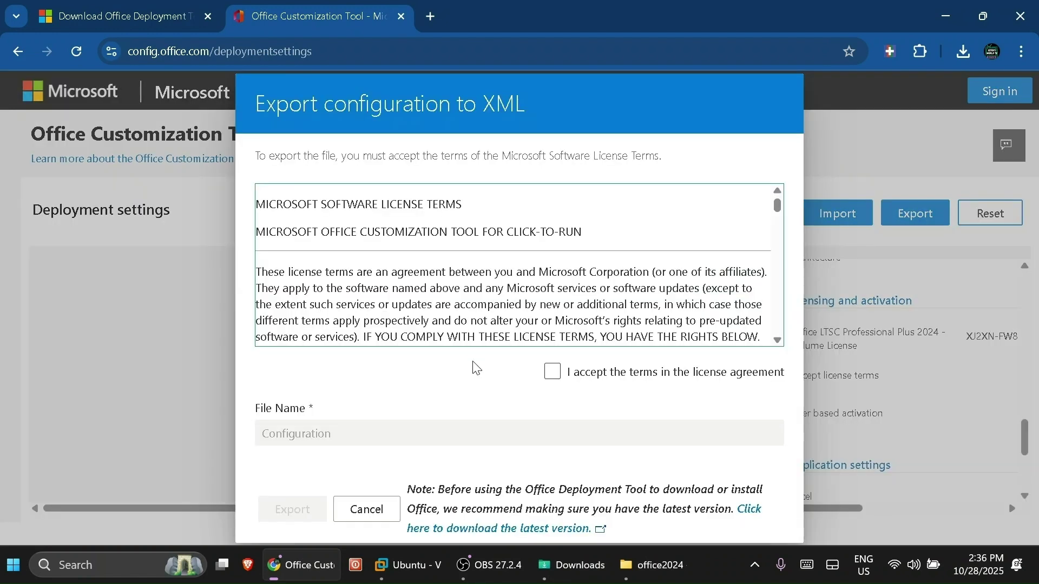
click(551, 372)
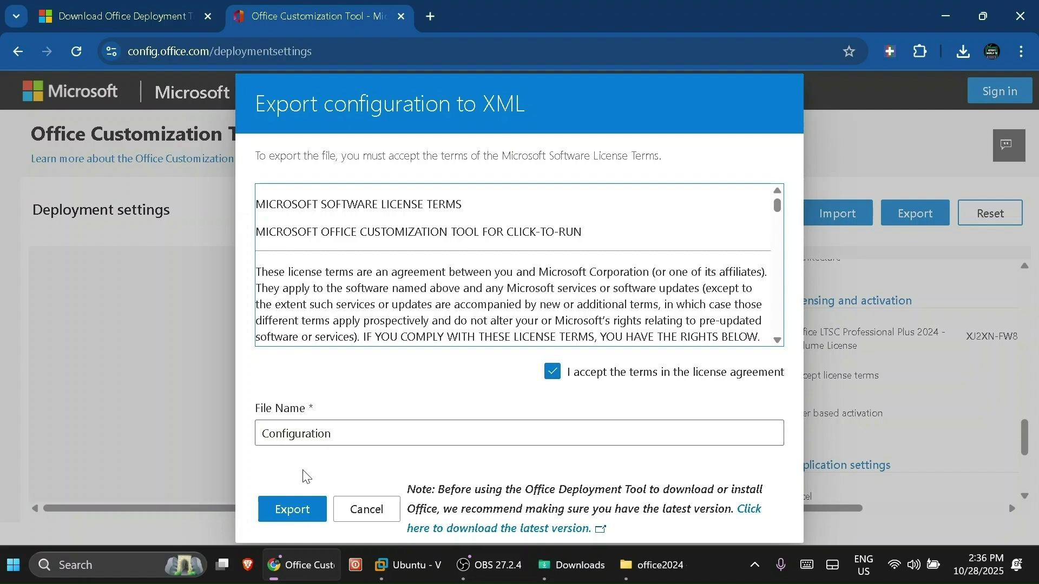
click(292, 514)
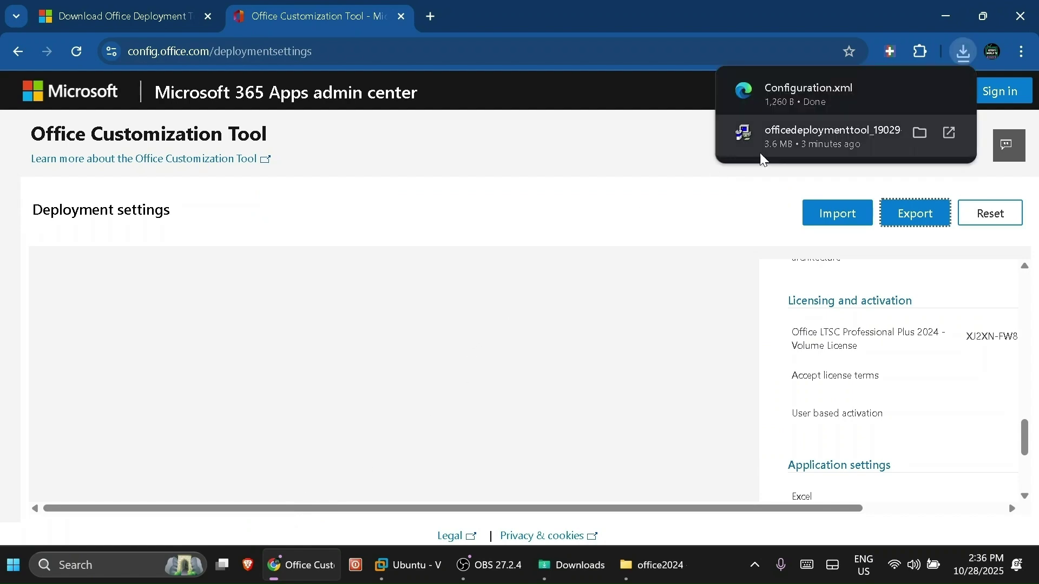
- Cut the downloaded Configuration.xml from the Downloads folder
mouse_move(747, 93)
click(927, 98)
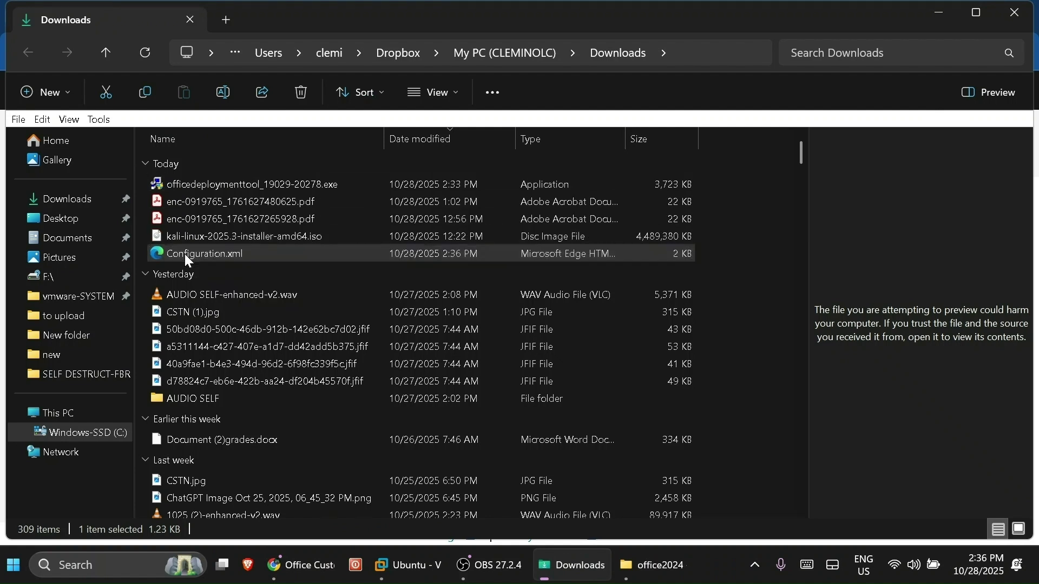
right_click(185, 256)
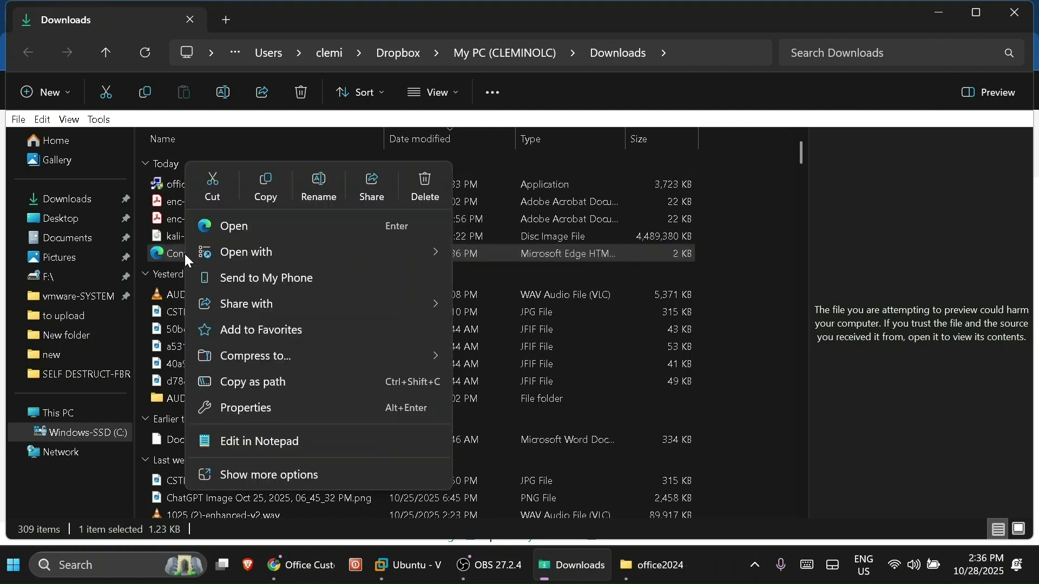
click(215, 189)
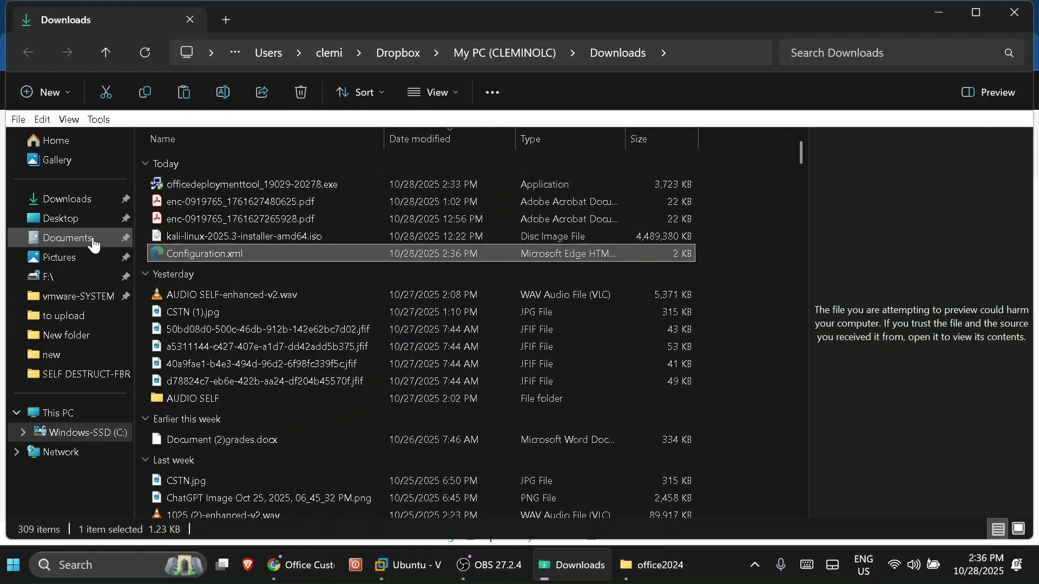
- Paste Configuration.xml into the office2024 desktop folder beside setup.exe
click(90, 220)
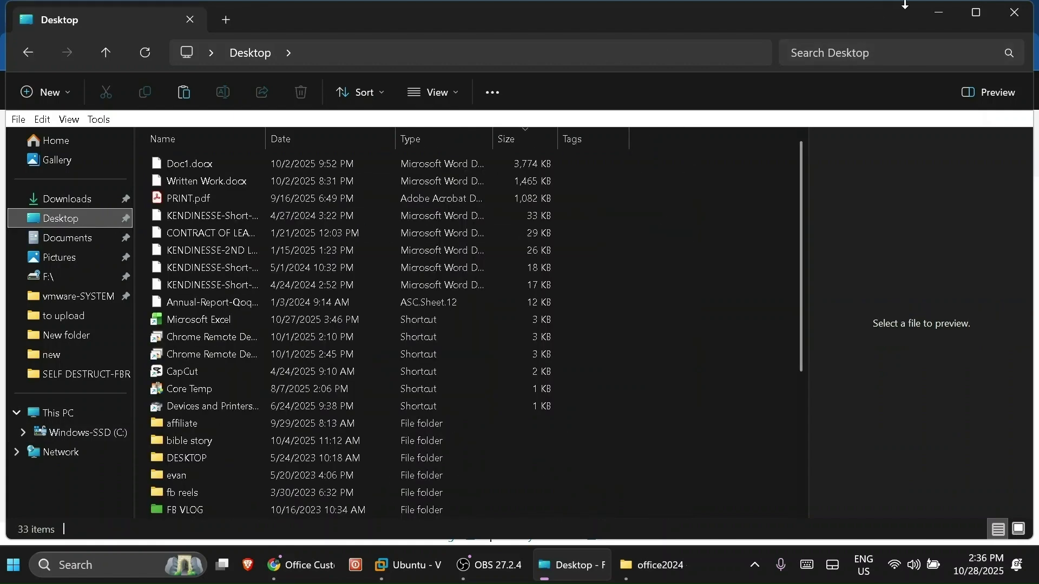
click(944, 22)
click(942, 21)
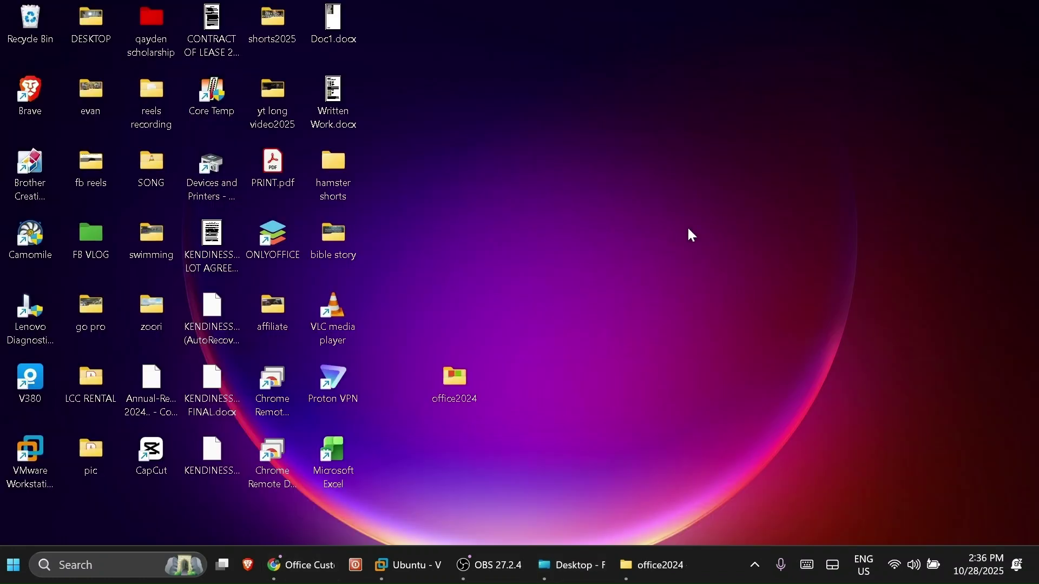
double_click(448, 381)
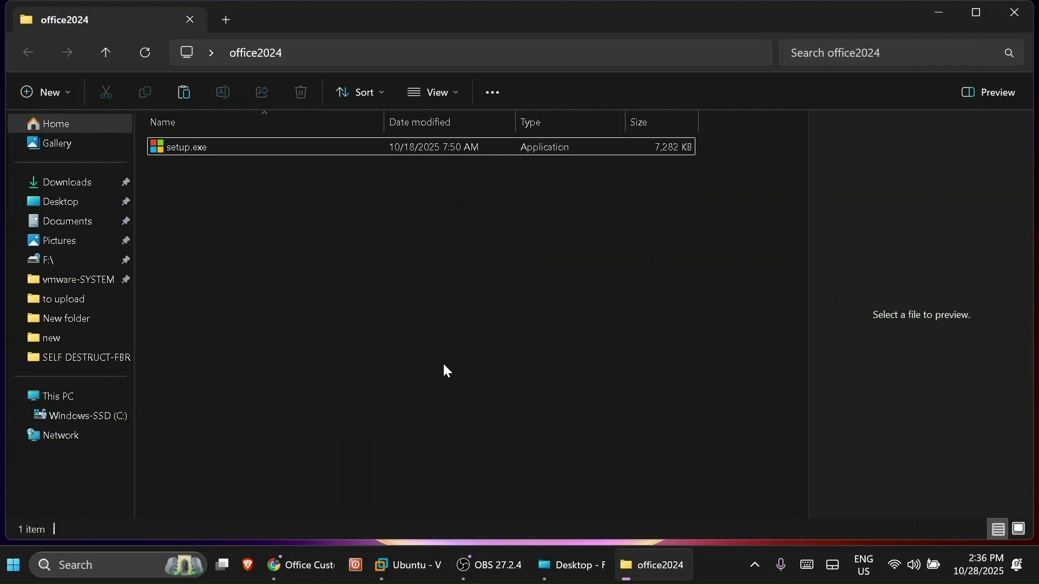
right_click(392, 279)
click(421, 309)
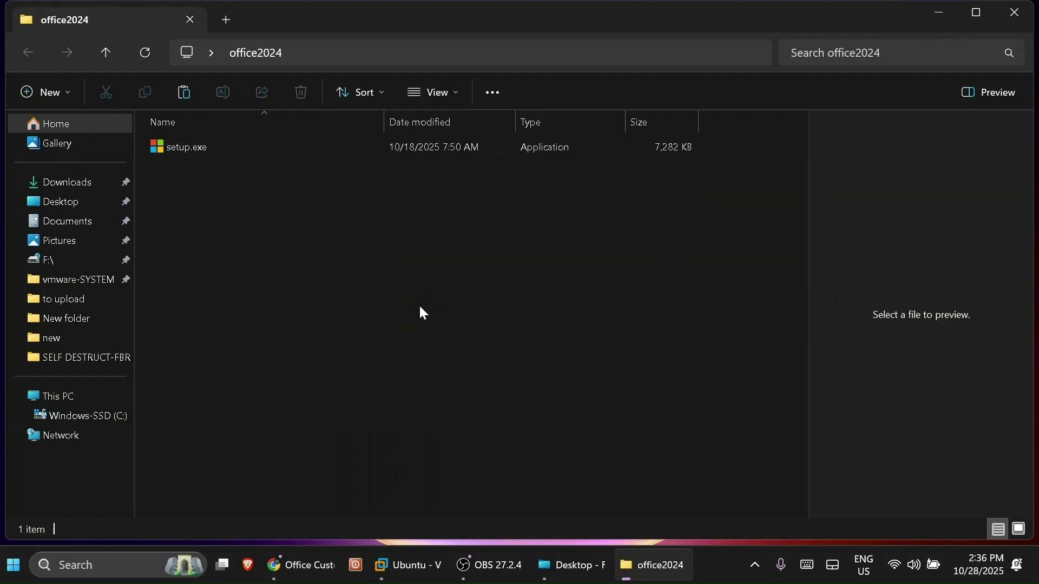
click(420, 307)
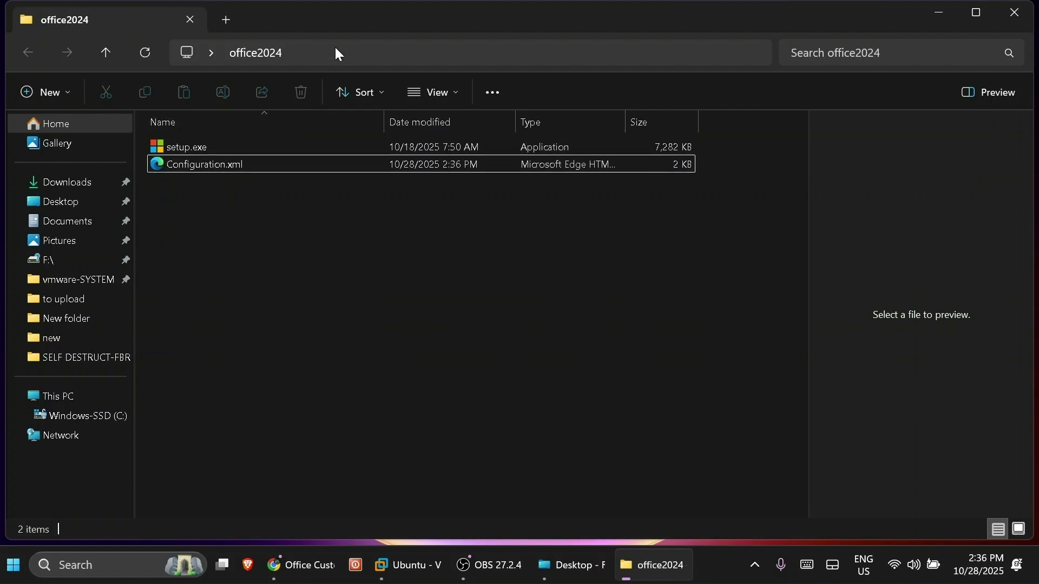
- Search for 'cmd' and launch Command Prompt as administrator
click(109, 567)
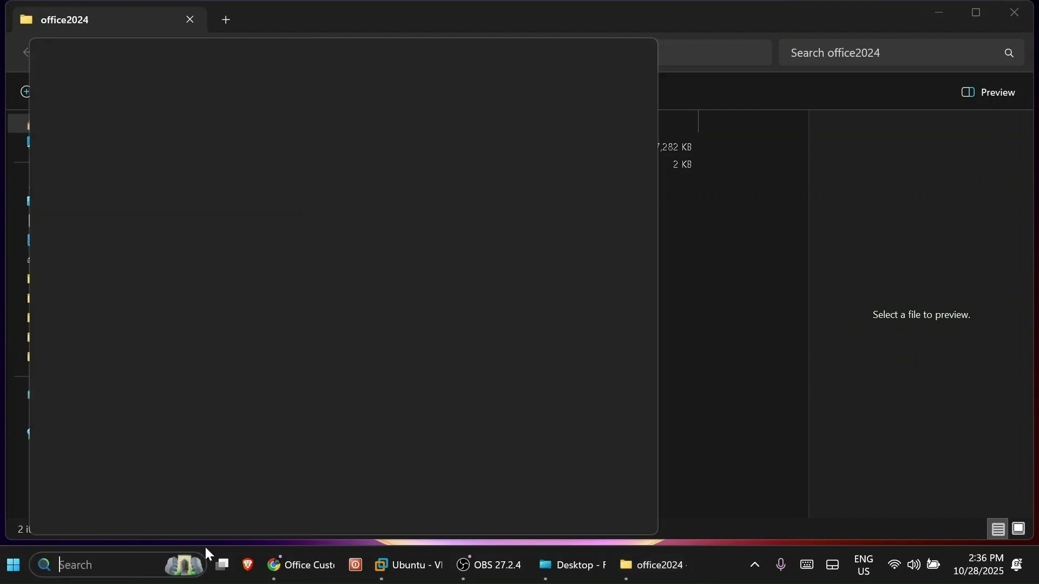
text(cmd)
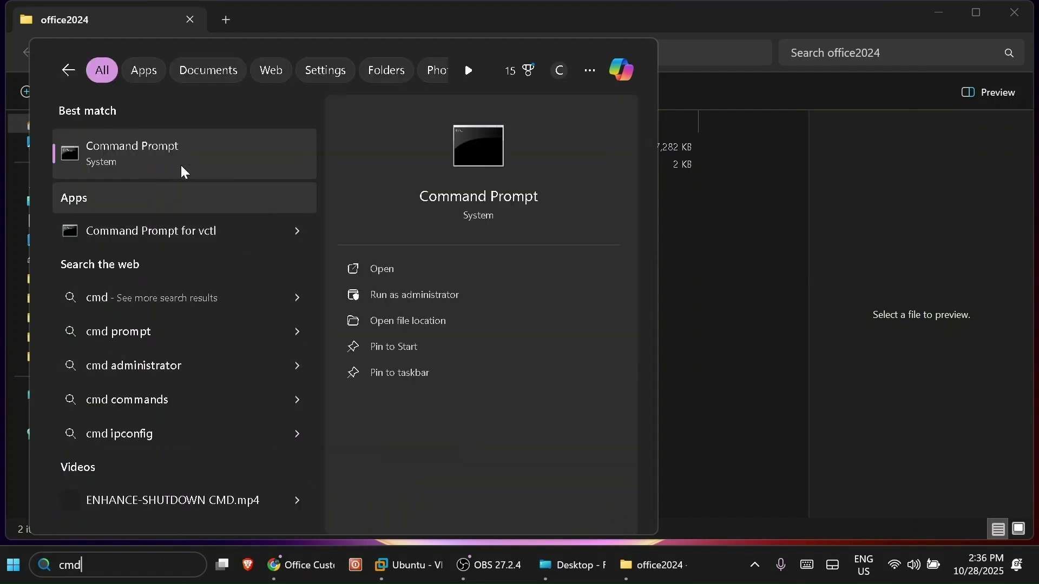
right_click(128, 159)
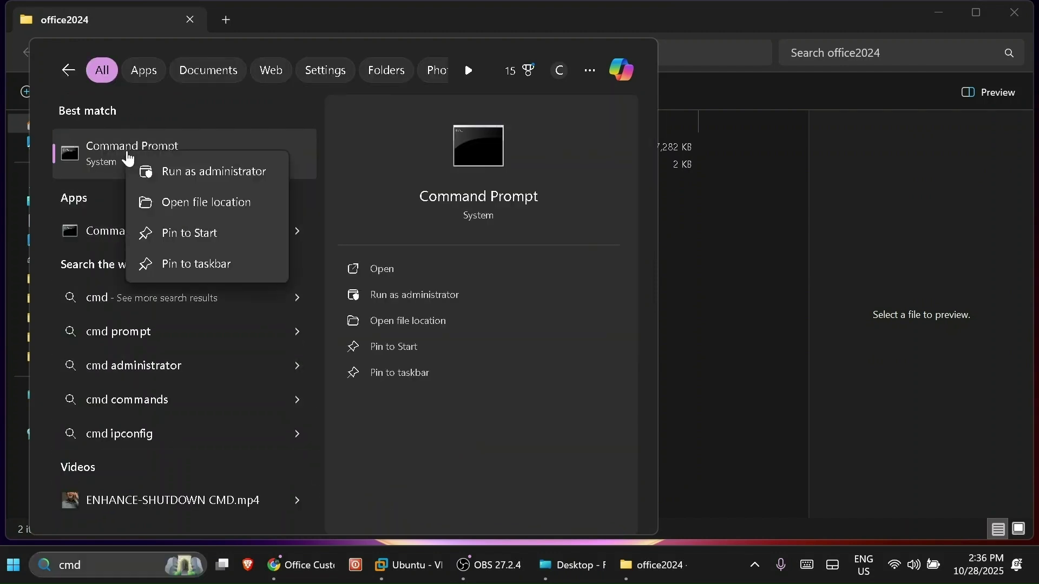
click(206, 171)
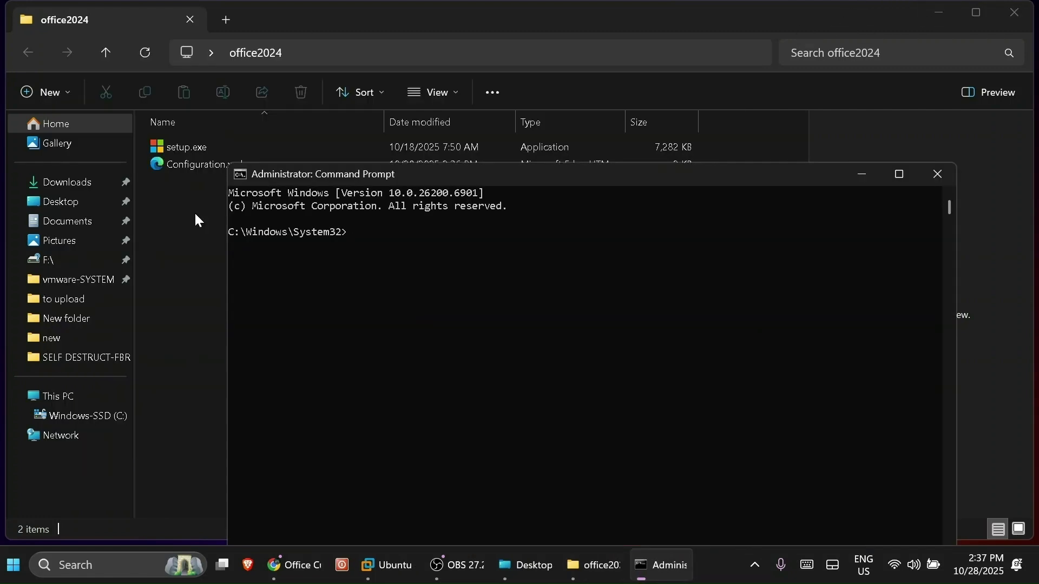
- Copy the office2024 folder path from the Explorer address bar
click(195, 215)
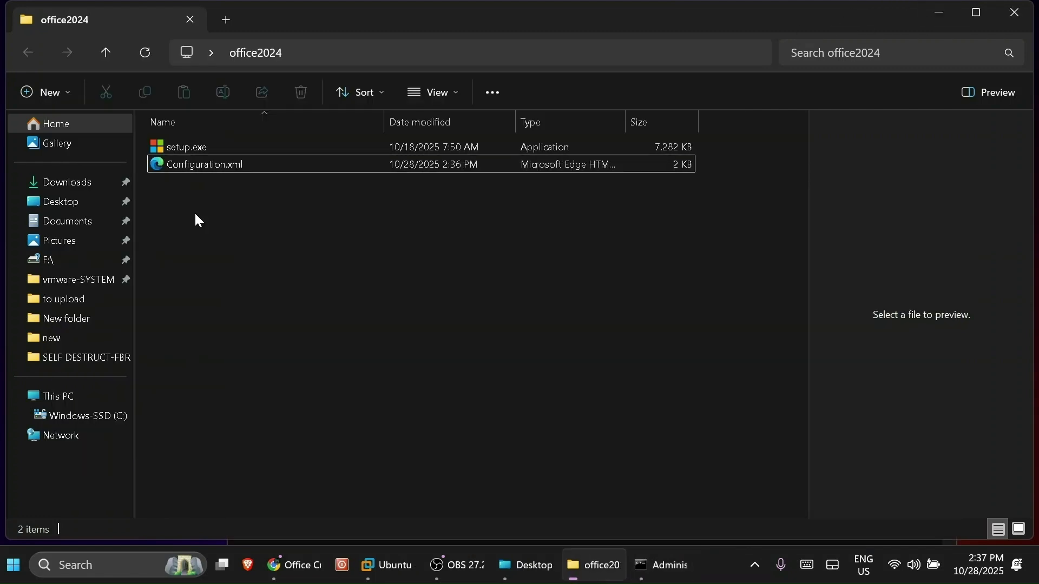
click(342, 54)
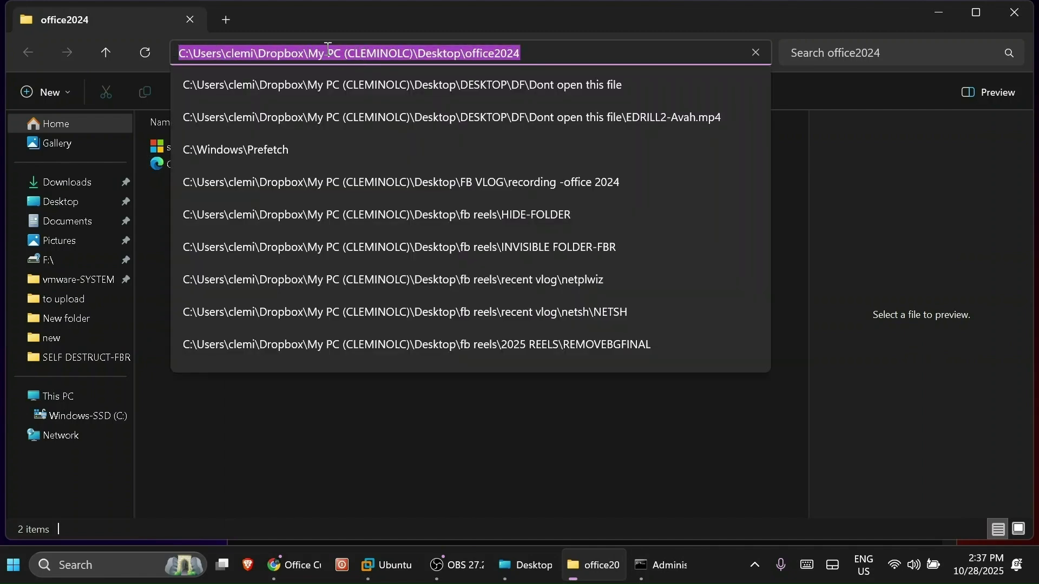
right_click(327, 56)
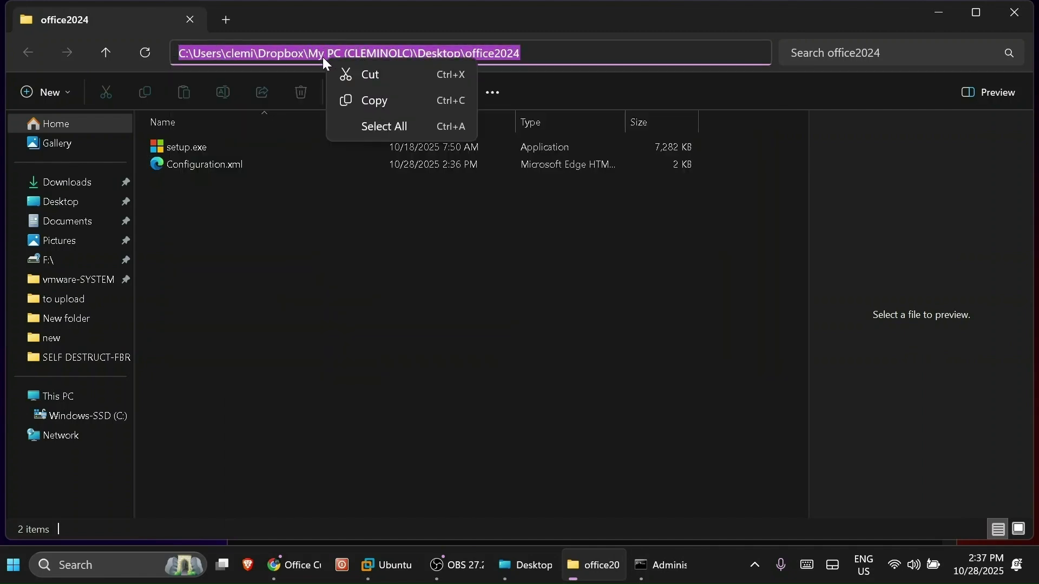
click(369, 103)
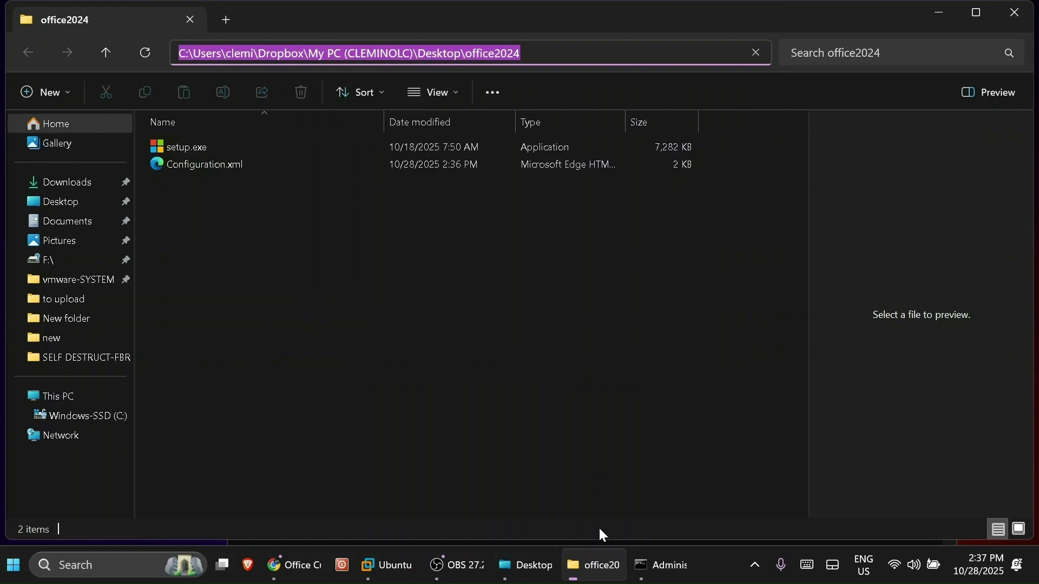
- In the admin Command Prompt, cd into office2024 and run 'setup configuration.xml /configure'
click(663, 565)
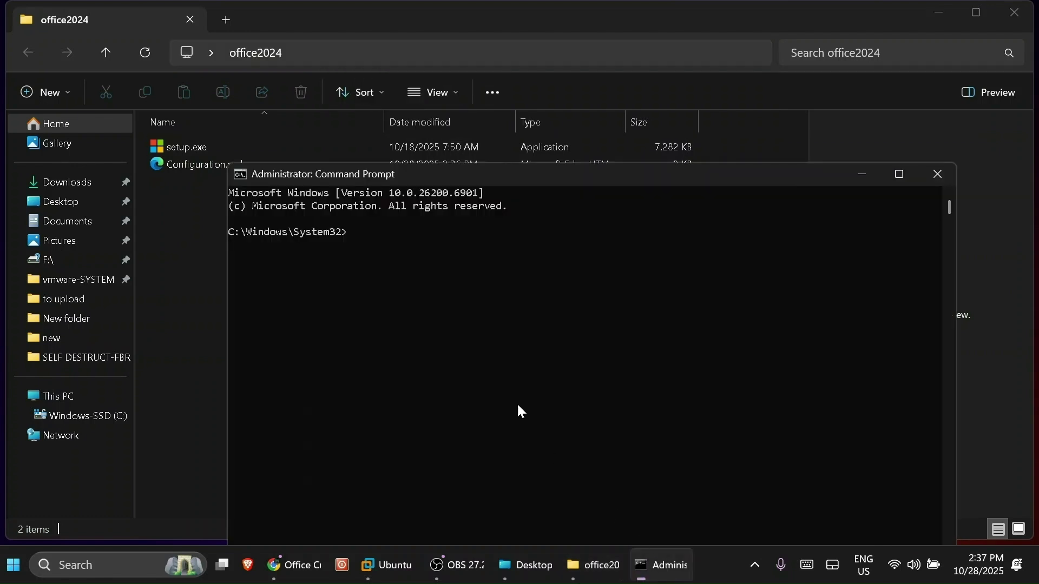
click(369, 300)
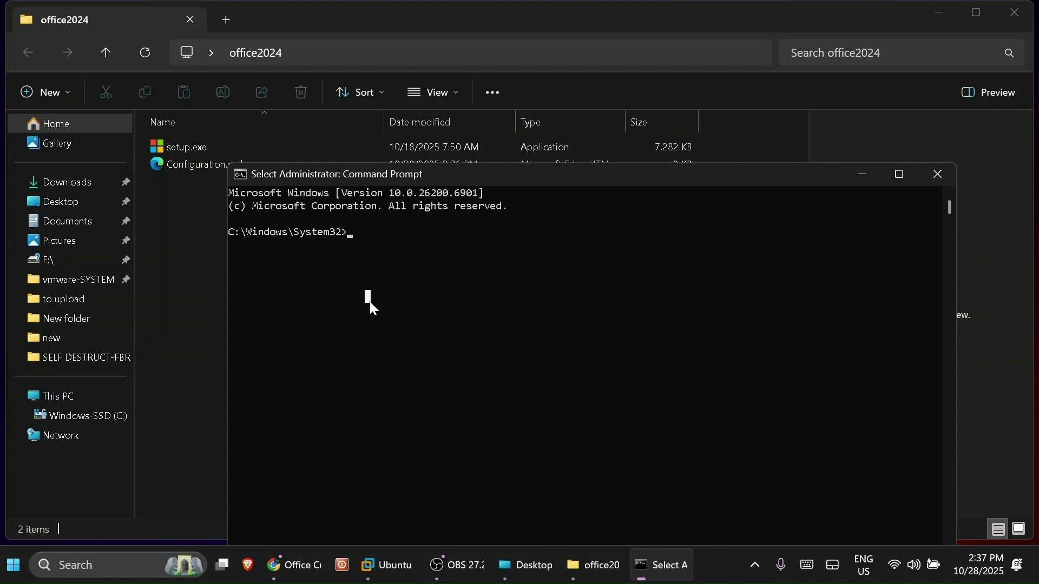
key(Escape)
text(cd)
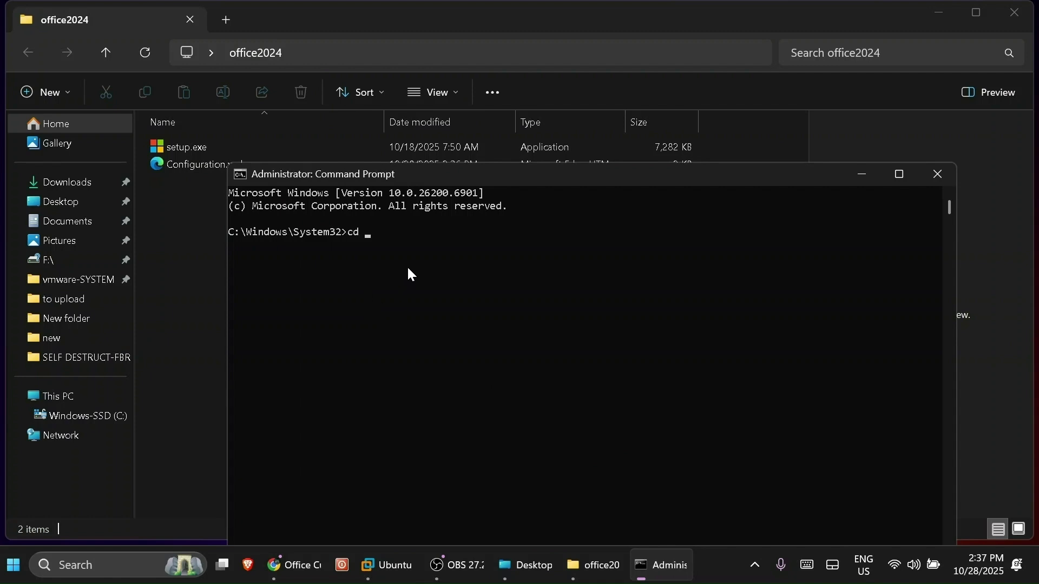
key(ctrl+v)
key(Return)
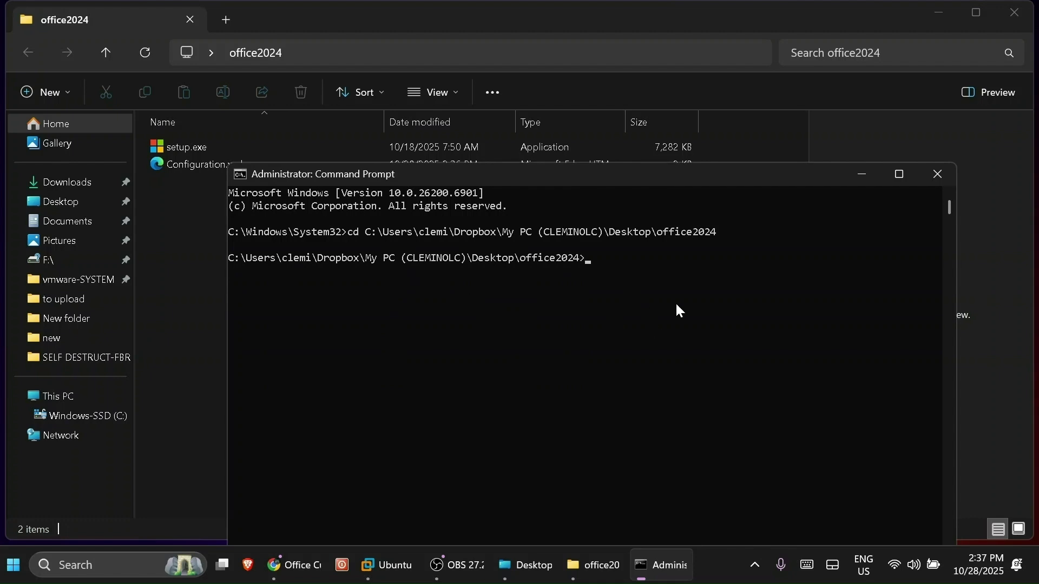
text(setup)
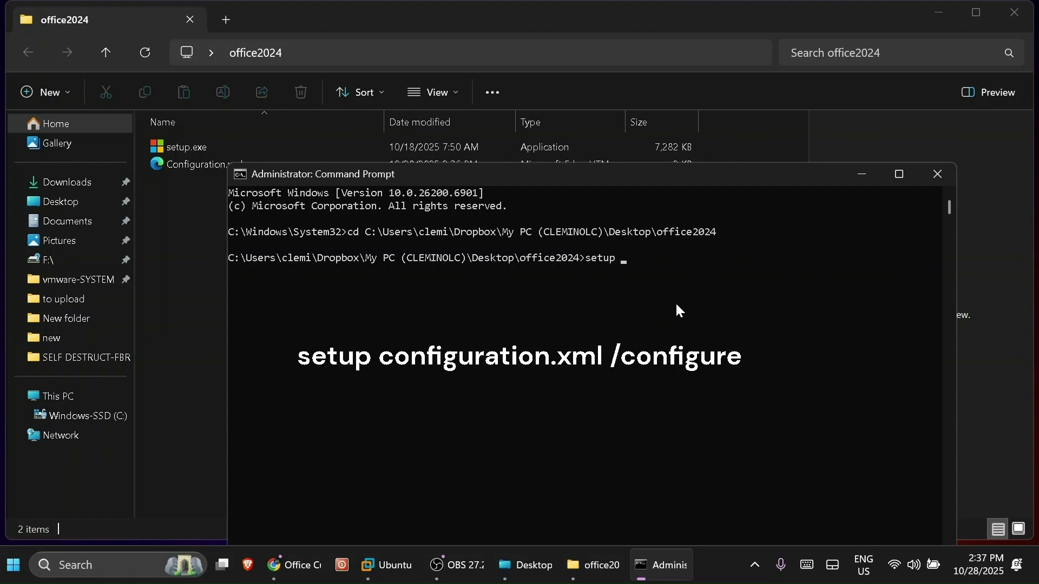
text( configuration.xml /co)
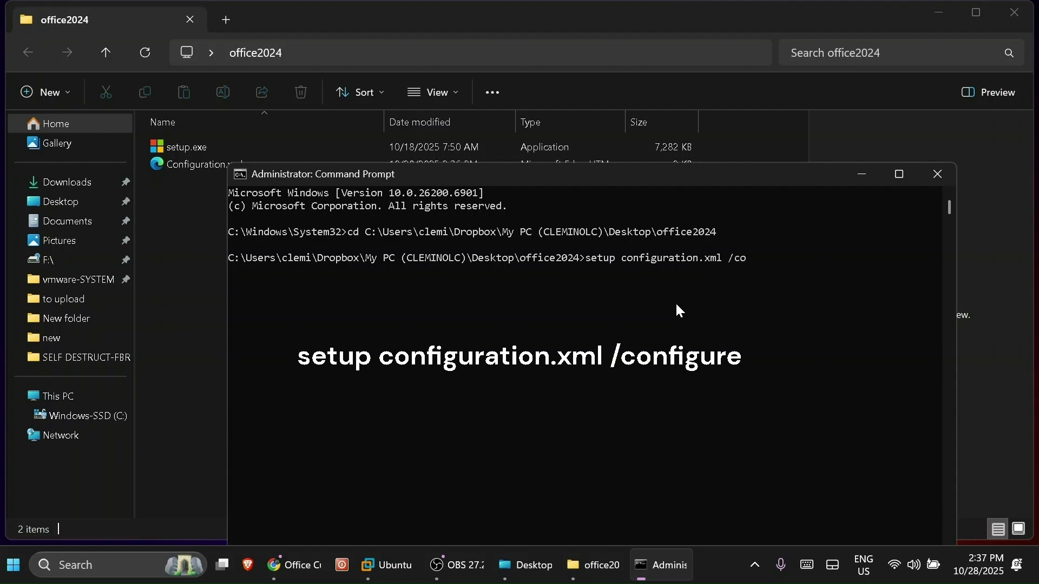
text(nfigure)
key(Return)
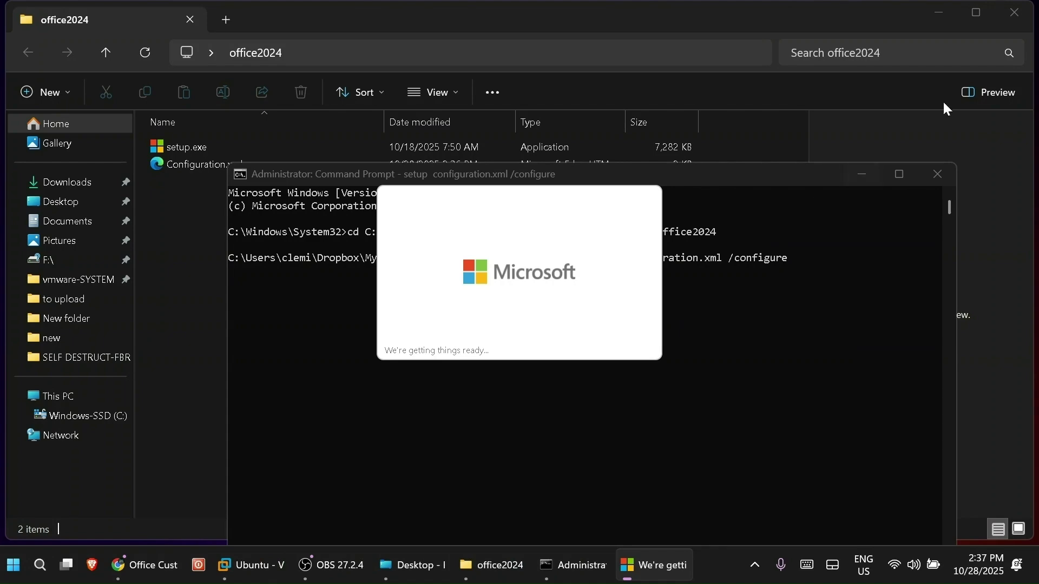
- Minimize the office2024 folder and Command Prompt windows, keeping the Office installer in view
click(938, 12)
click(862, 181)
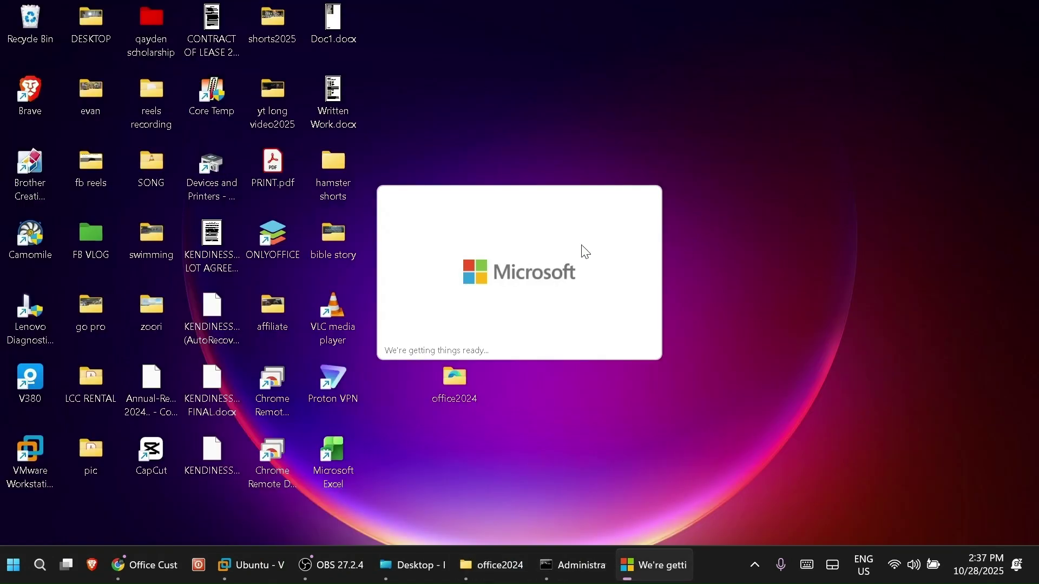
drag(522, 203, 592, 190)
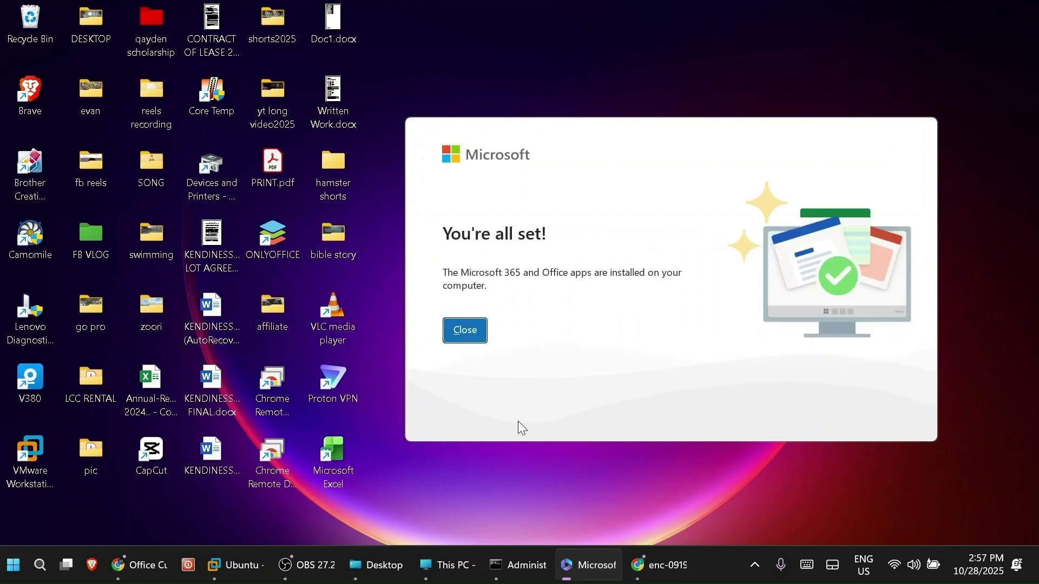
- Dismiss the installation-complete message, then launch Word with a blank document
click(40, 565)
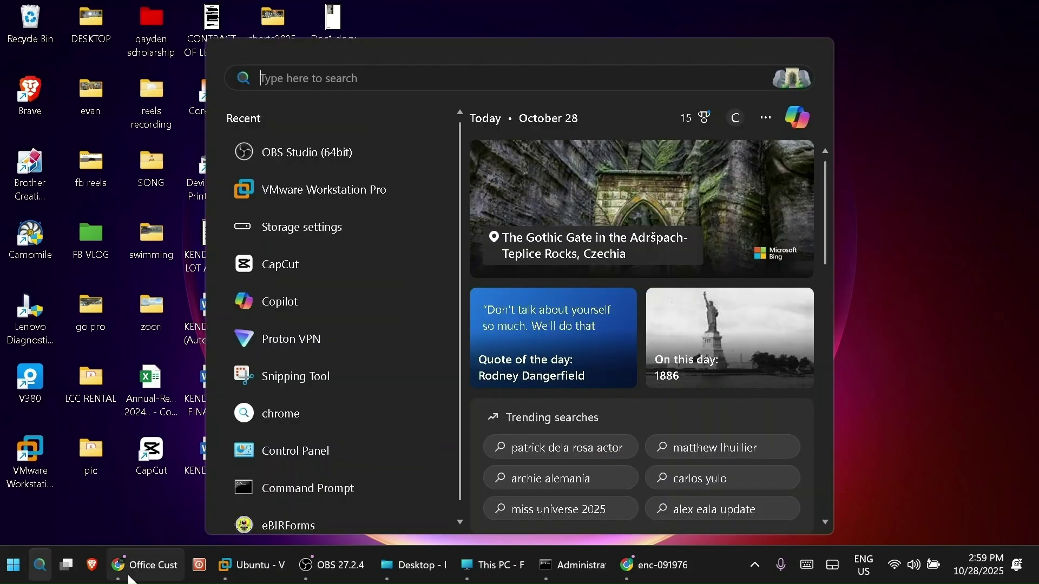
click(37, 568)
click(37, 568)
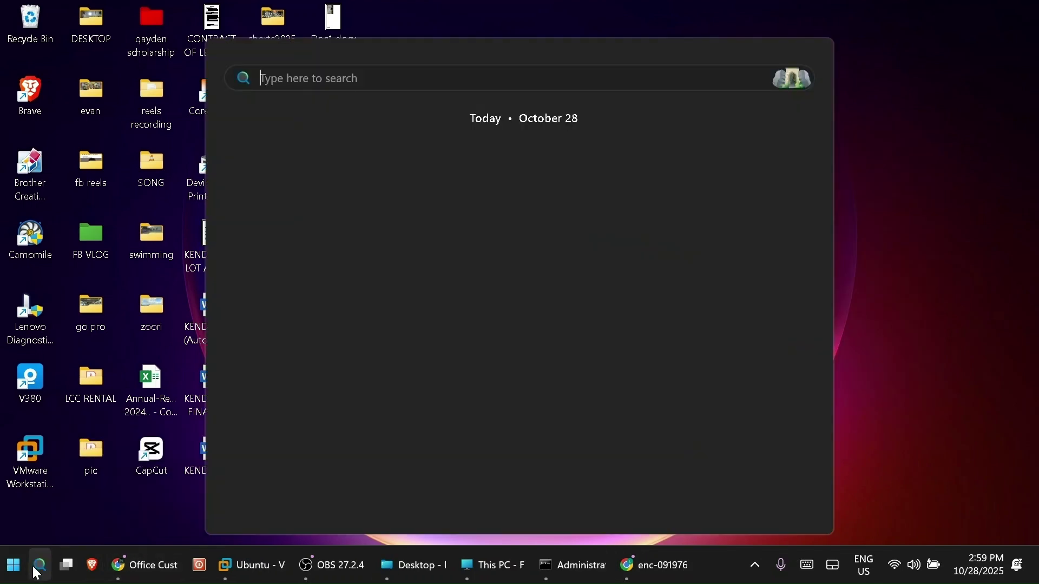
text(word)
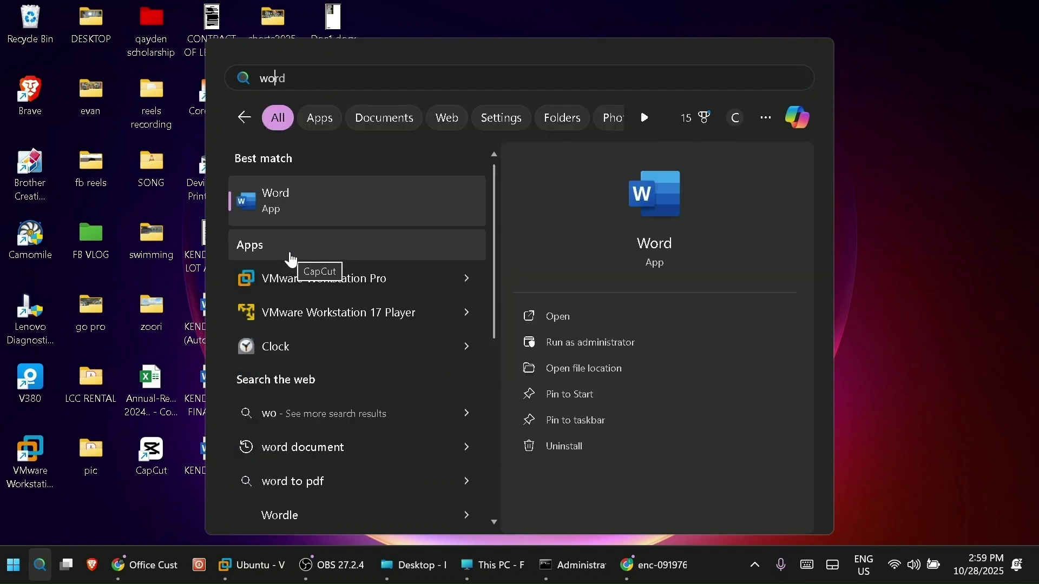
click(303, 211)
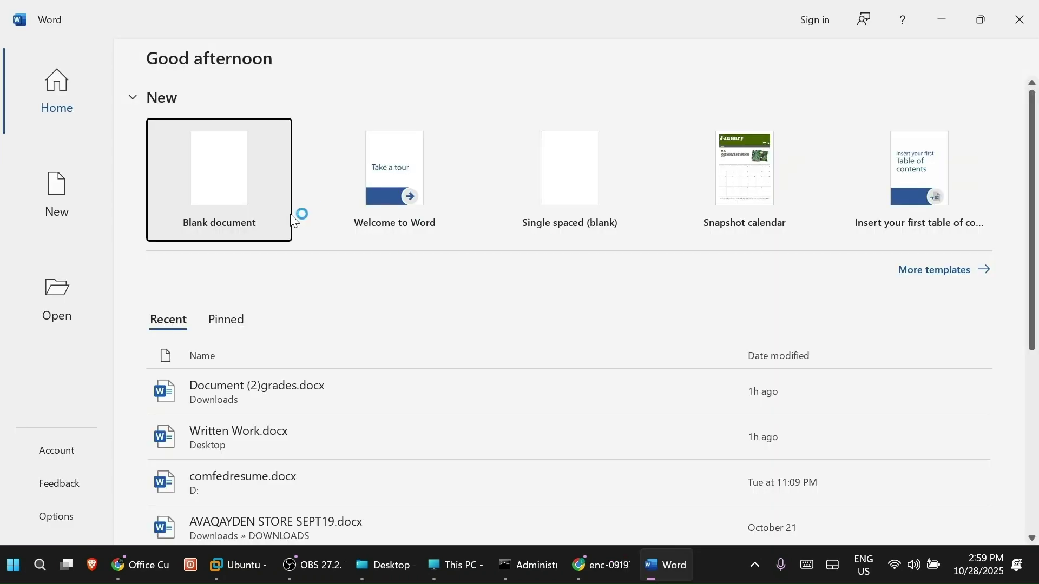
click(220, 198)
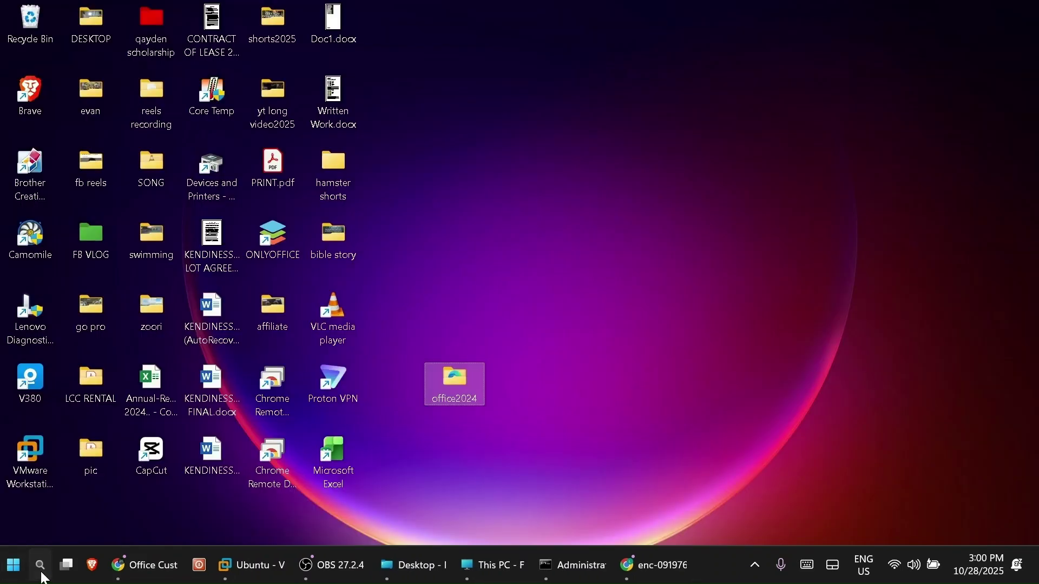
- Launch Excel from search and create a blank workbook
click(42, 574)
text(excel)
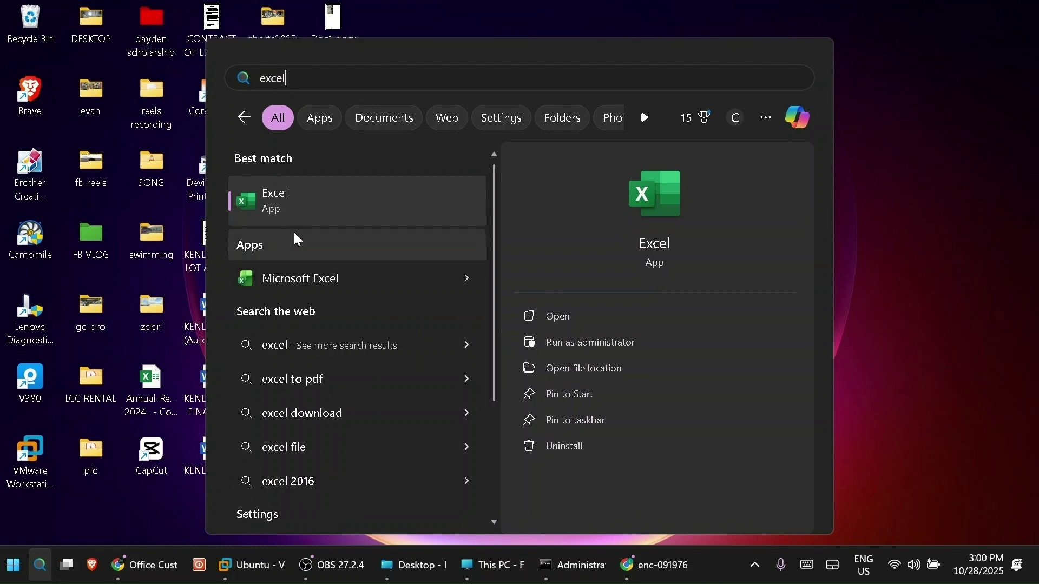
click(331, 199)
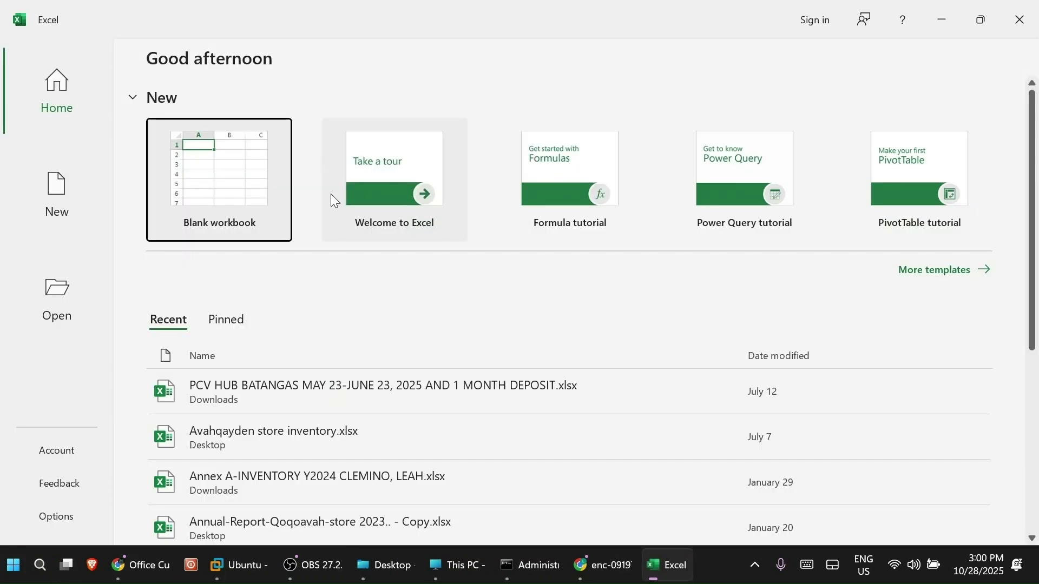
click(236, 180)
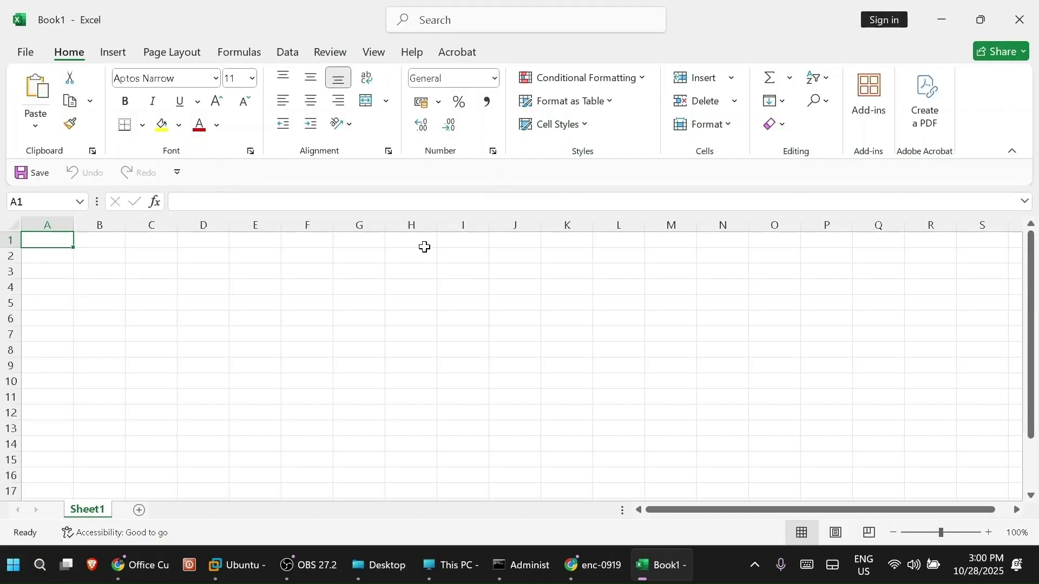
- Launch PowerPoint from search and create a blank presentation
key(super+s)
text(powerPoint)
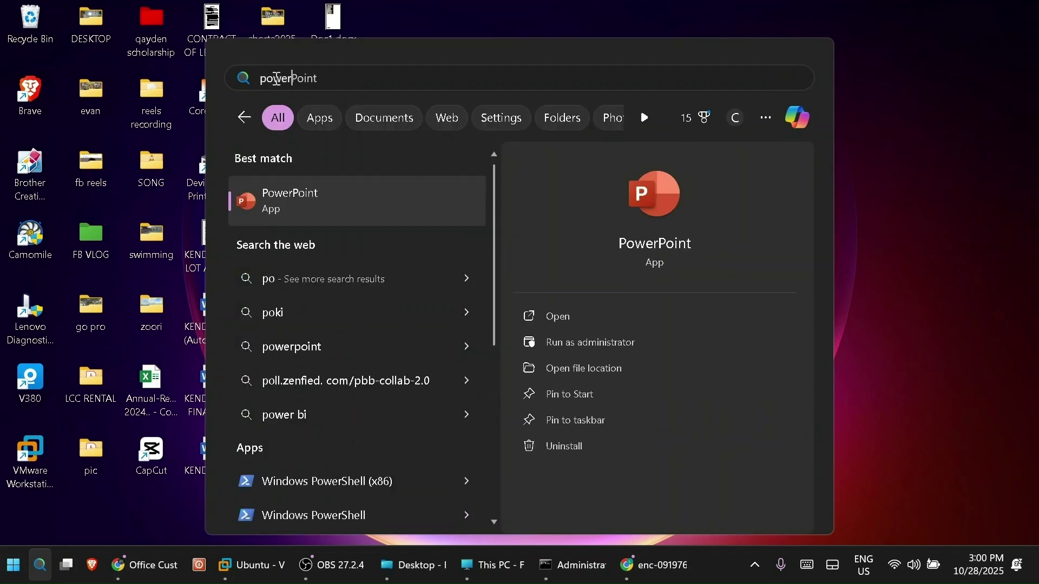
click(329, 222)
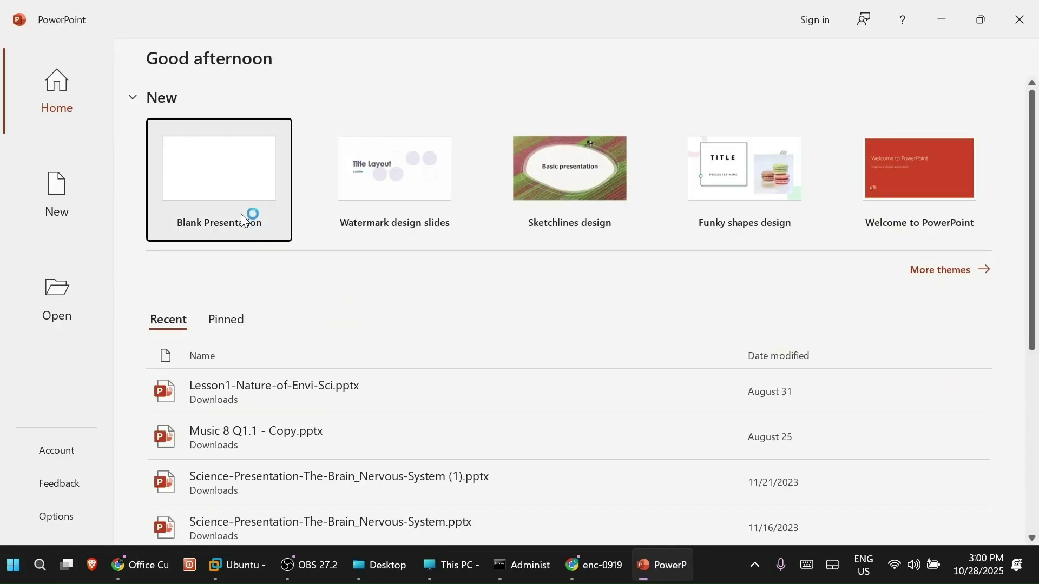
click(242, 213)
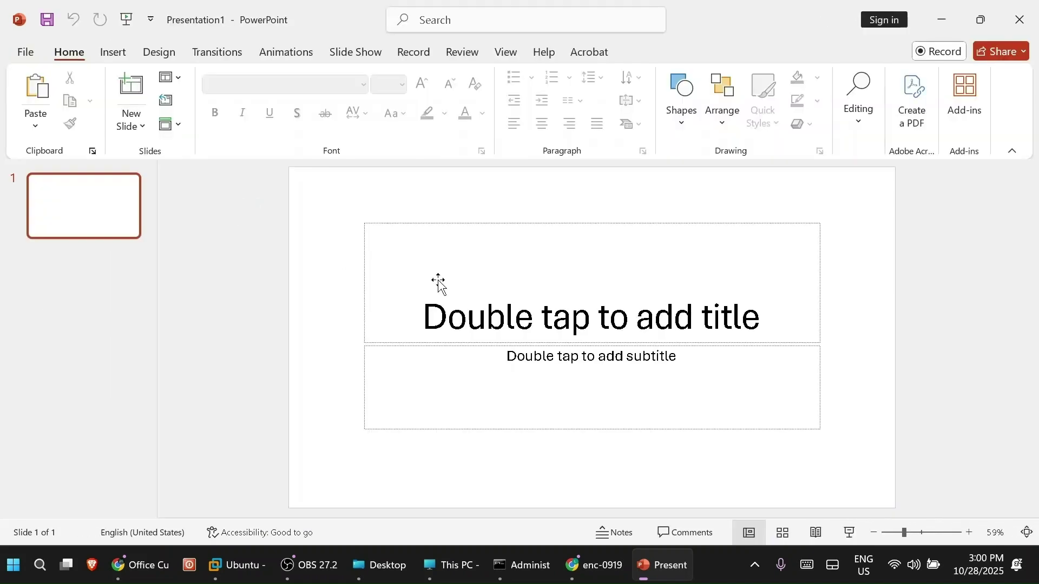